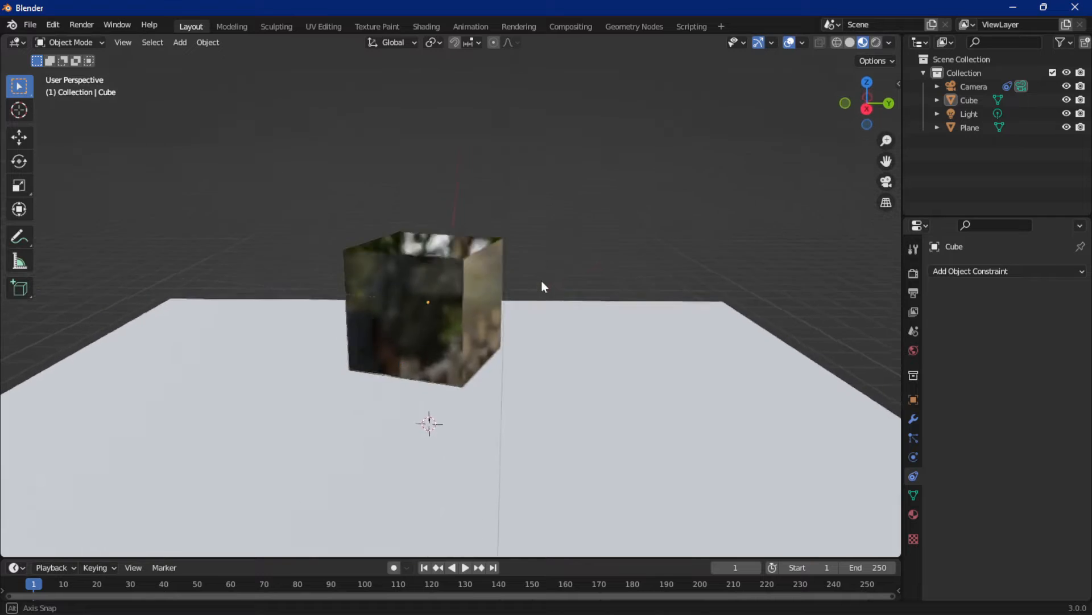
Lower the mix factor of the Mix Shader in the existing cube's material to 0.625
click(421, 26)
scroll(499, 211, down, 3)
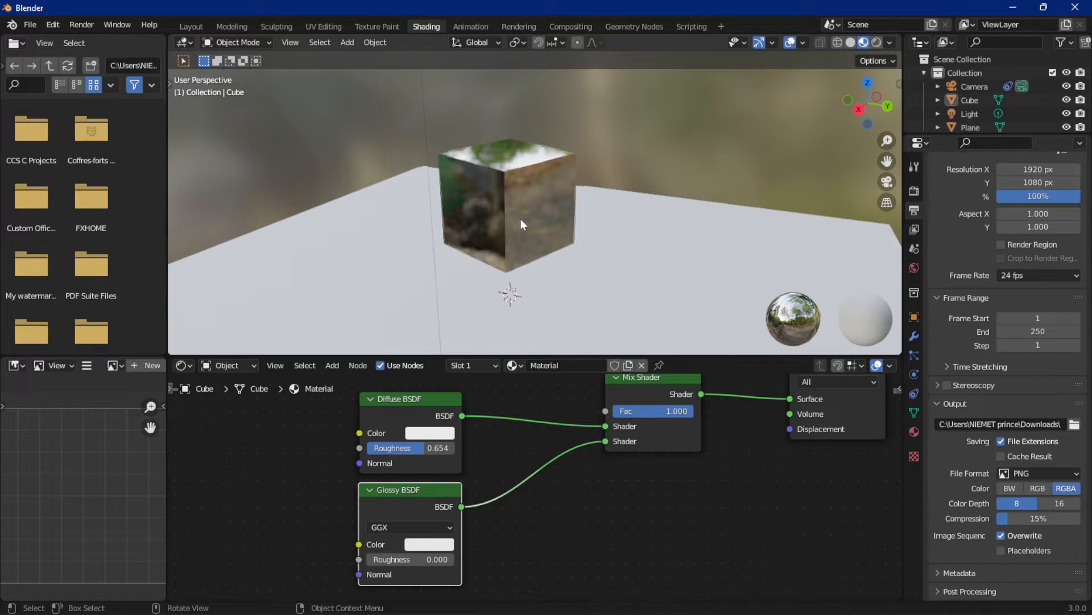
scroll(650, 446, down, 1)
middle_drag(649, 446, 624, 501)
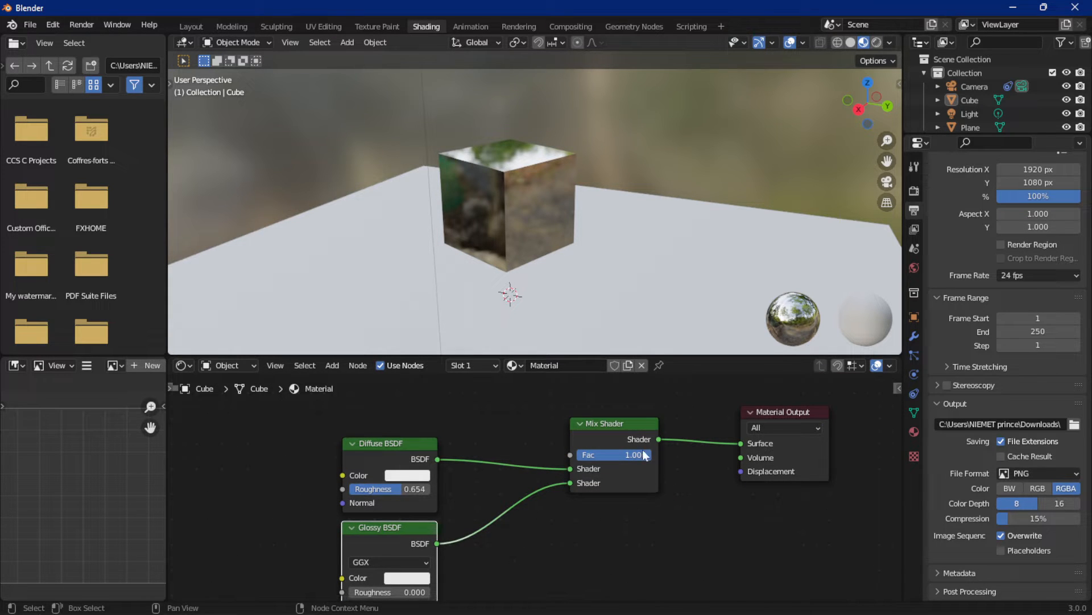
drag(614, 455, 649, 455)
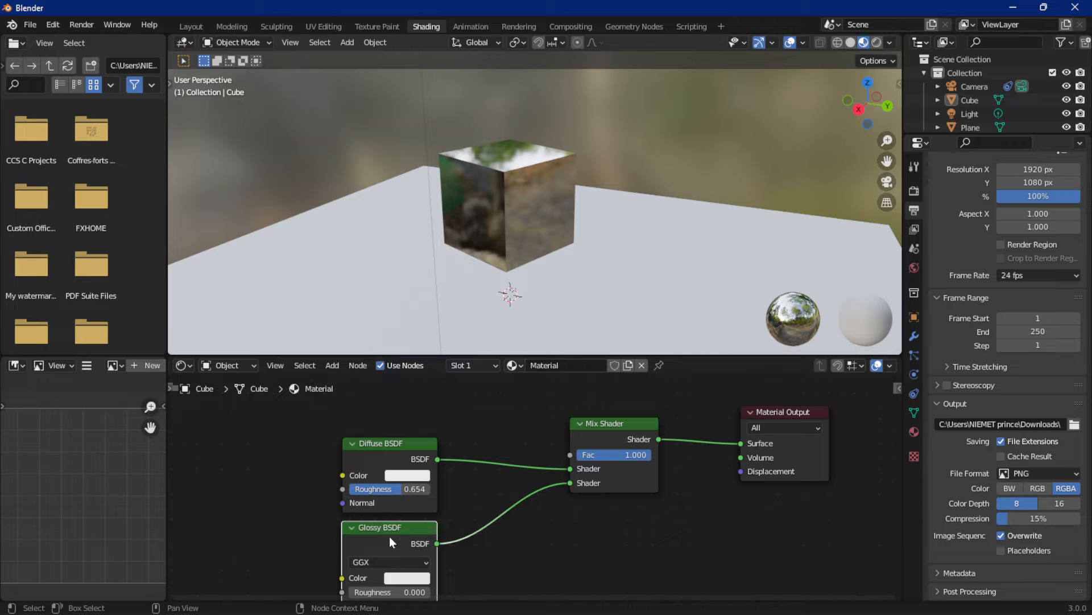
drag(638, 458, 622, 458)
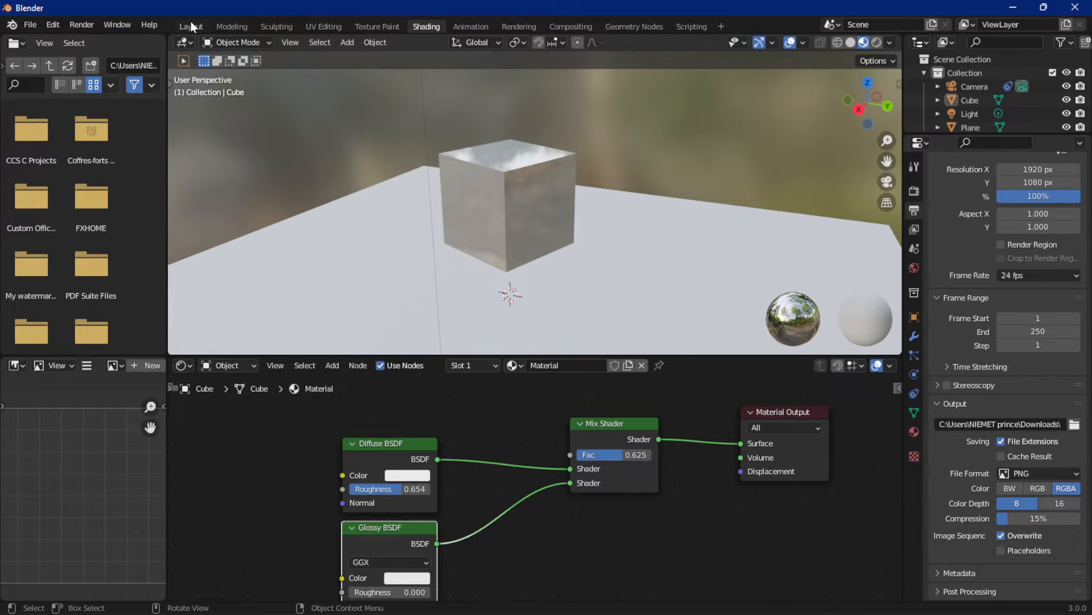
Return to the Layout workspace and delete every object in the scene
click(192, 26)
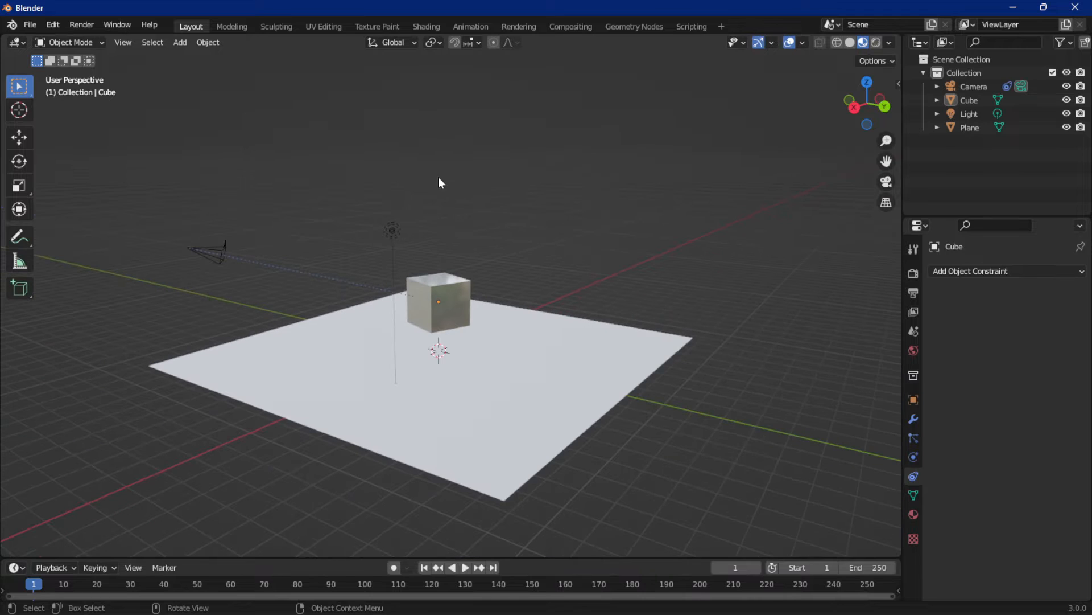
scroll(398, 207, up, 2)
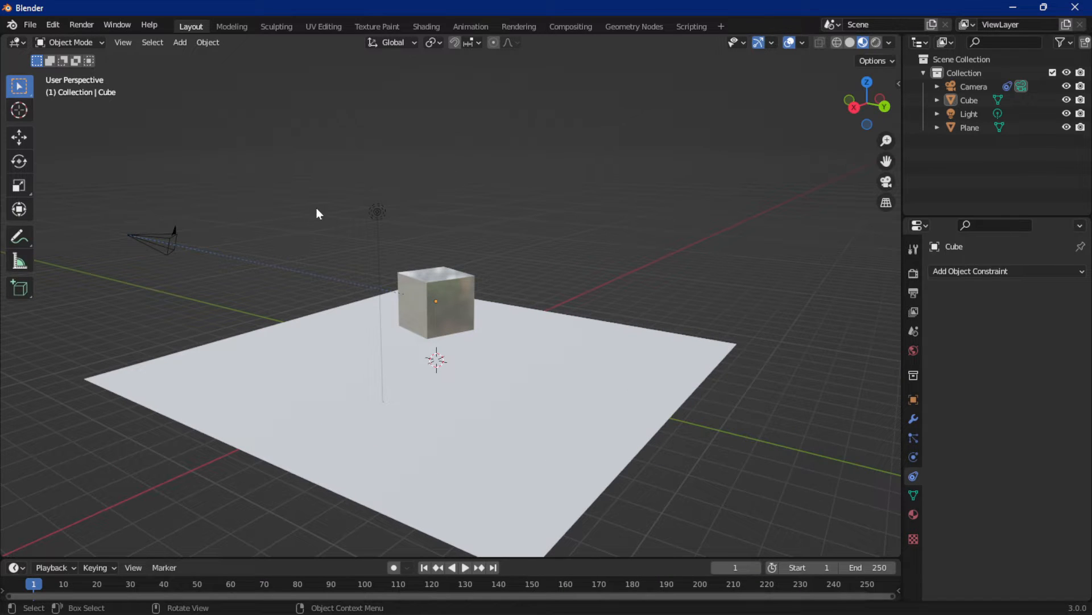
key(a)
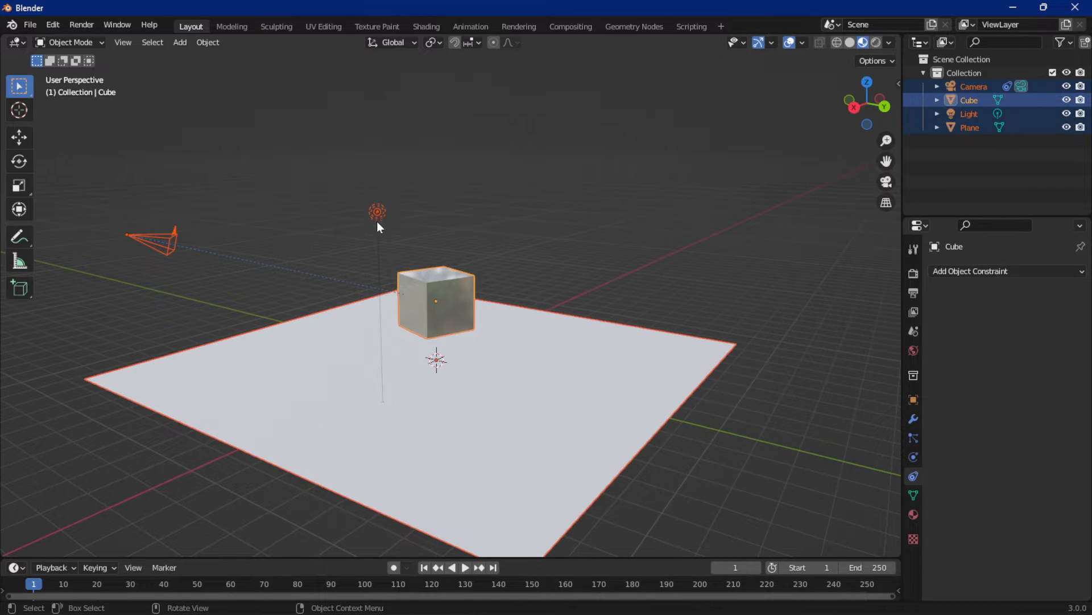
key(Delete)
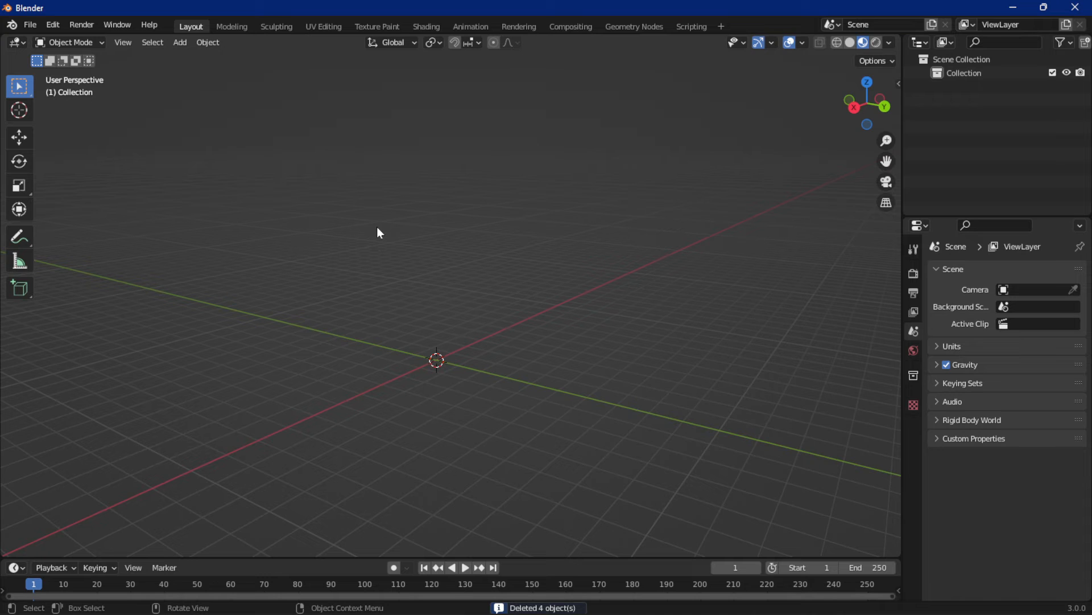
Add a new mesh cube at the scene origin
click(180, 42)
mouse_move(231, 72)
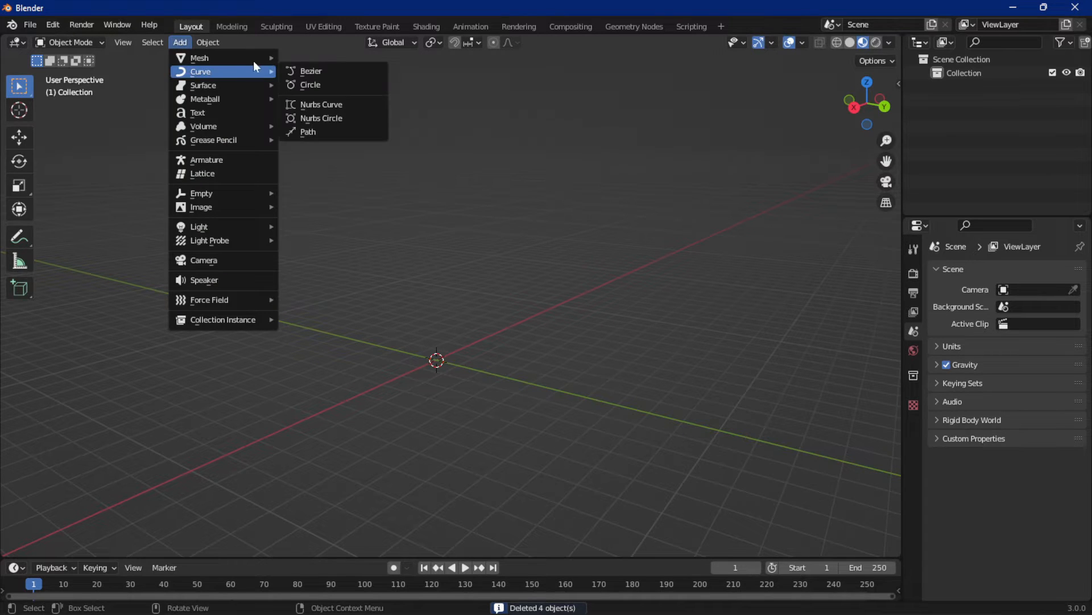
click(301, 71)
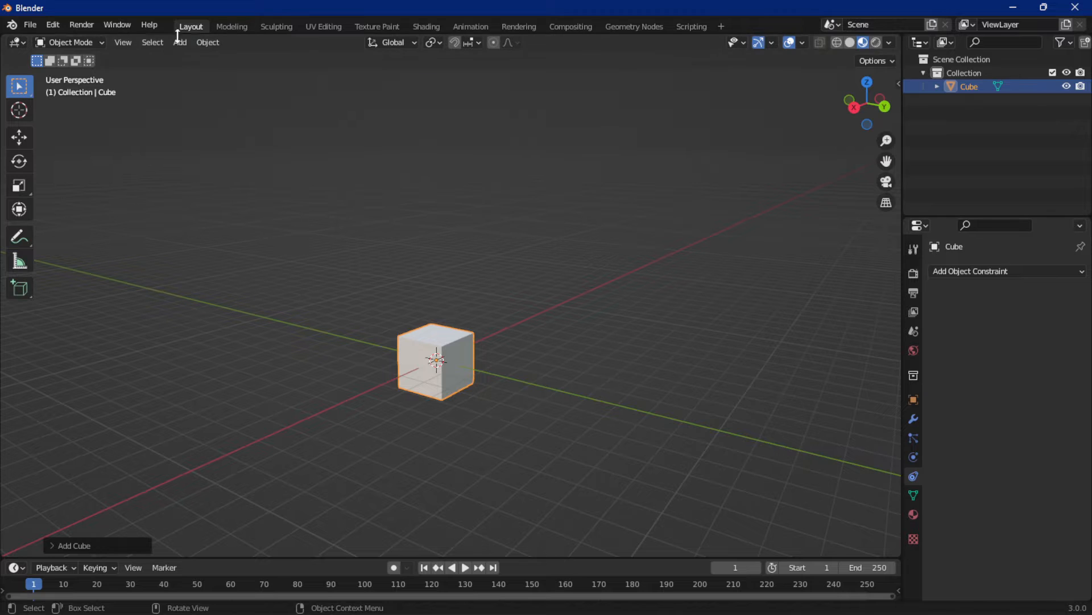
Add a mesh plane at the origin and scale it up well beyond the cube's footprint
click(179, 43)
click(305, 59)
key(g)
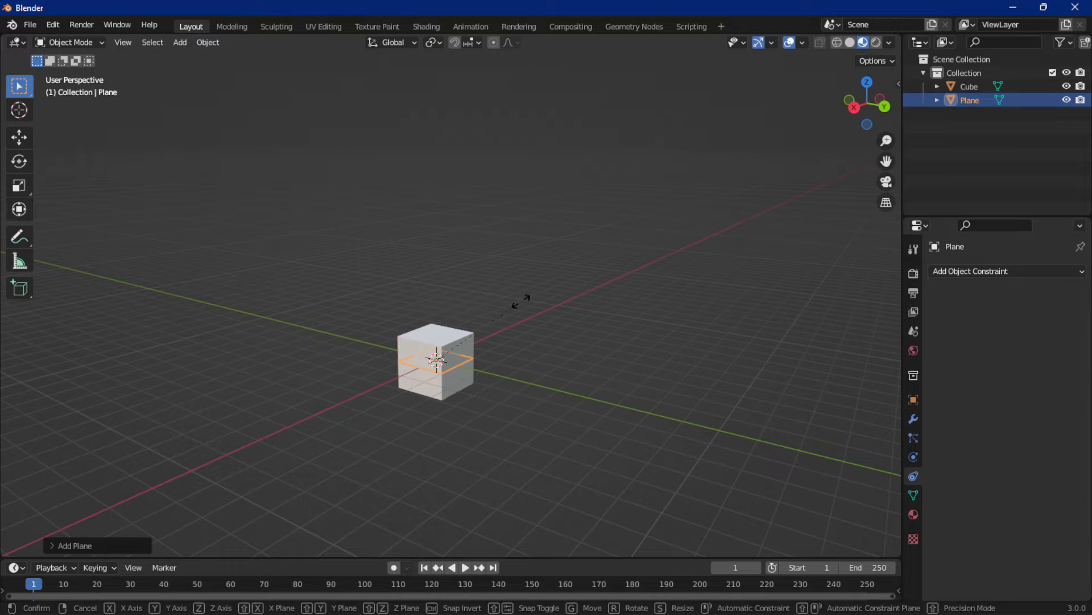
click(116, 300)
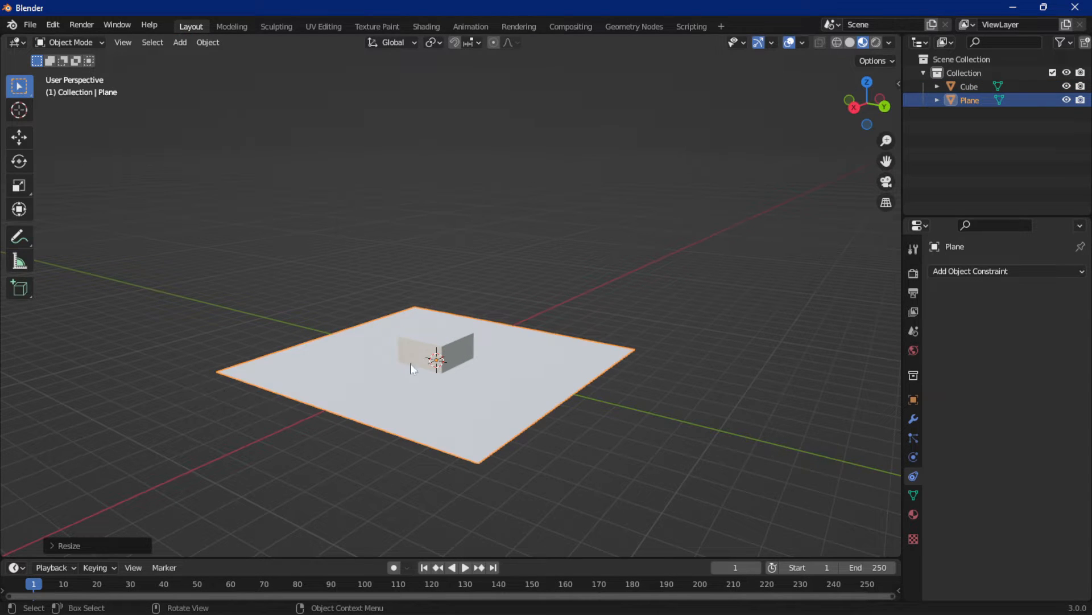
Create a new material for the plane in the Shading workspace and delete its default Principled BSDF node
scroll(412, 369, up, 2)
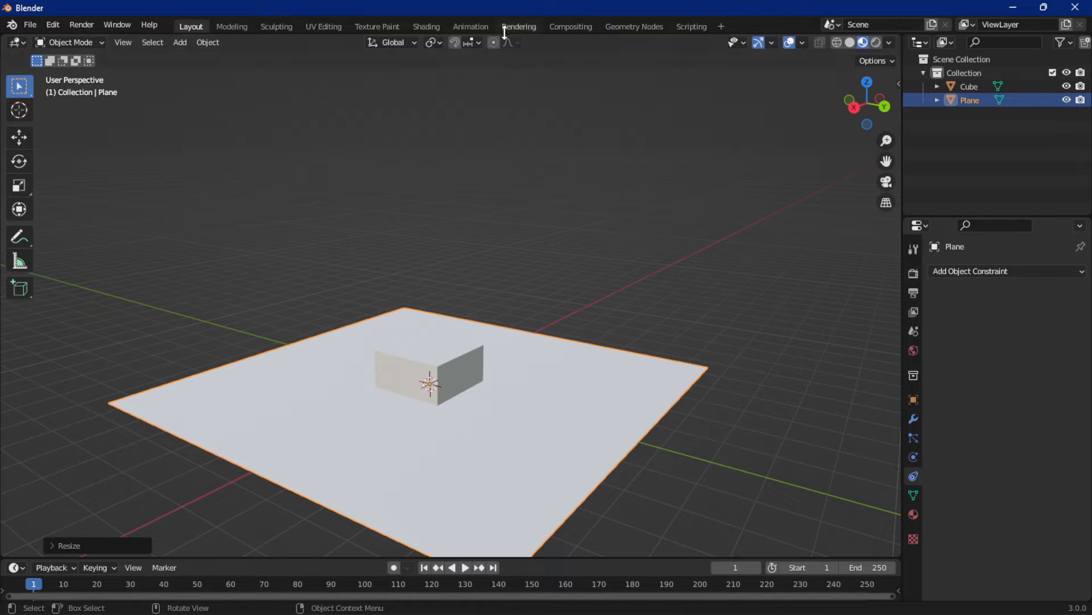
click(429, 27)
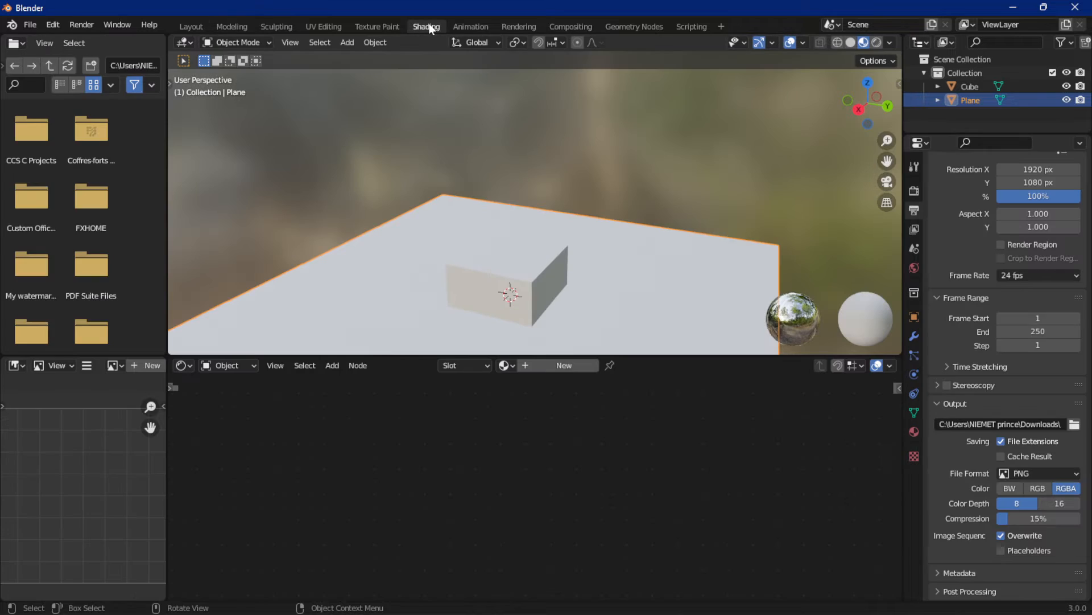
click(579, 370)
middle_drag(479, 481, 428, 473)
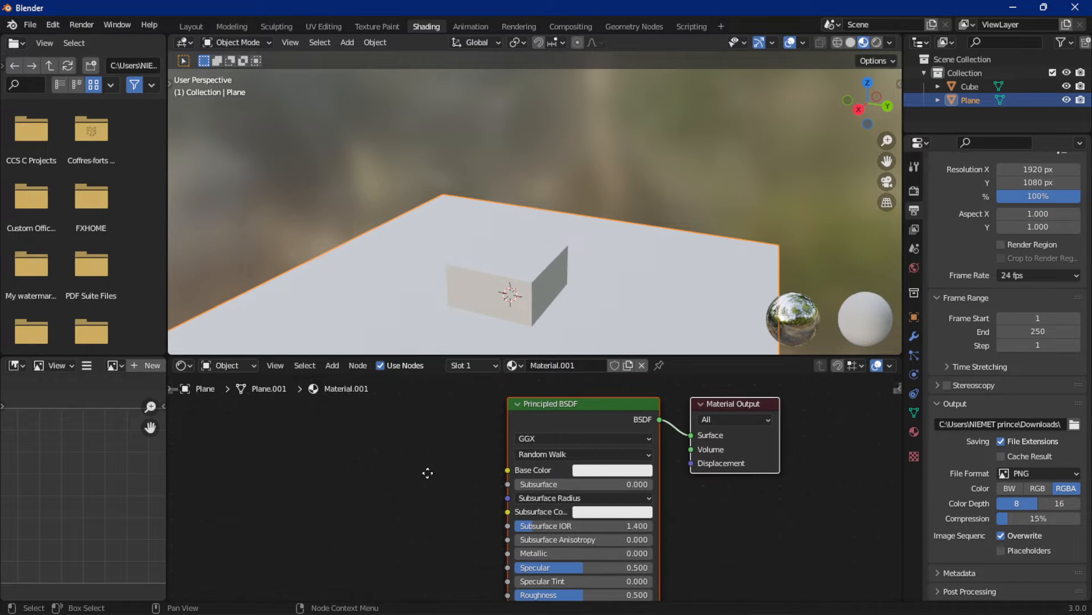
scroll(467, 426, down, 4)
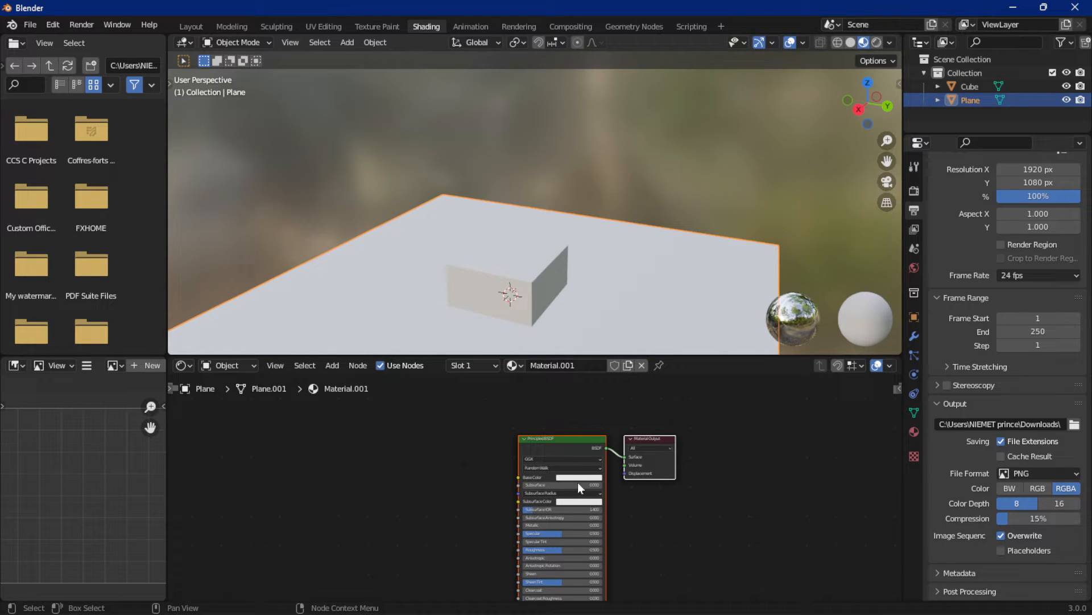
click(551, 450)
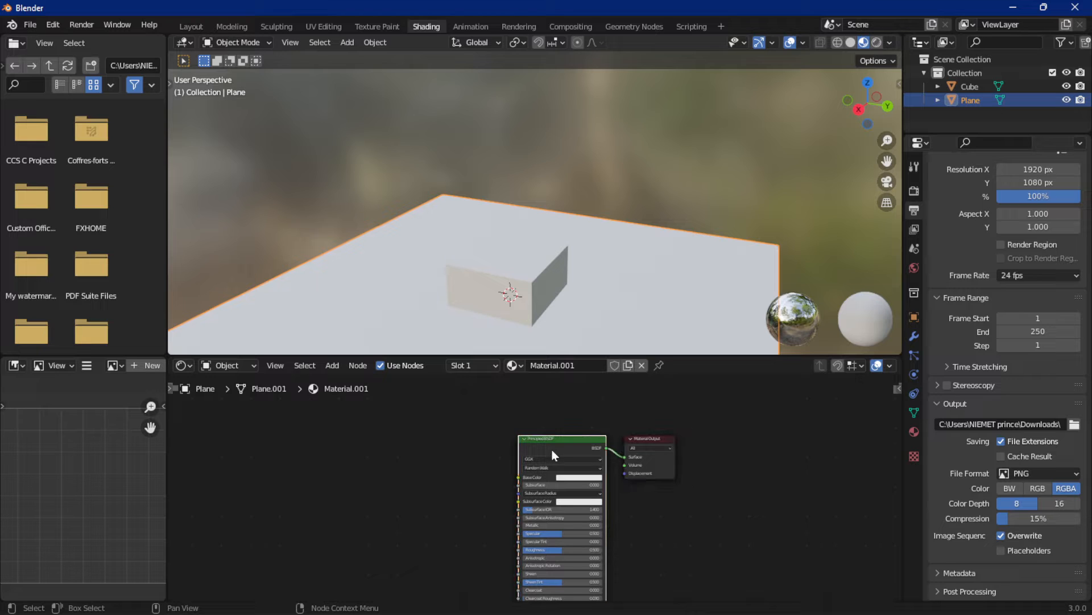
key(Delete)
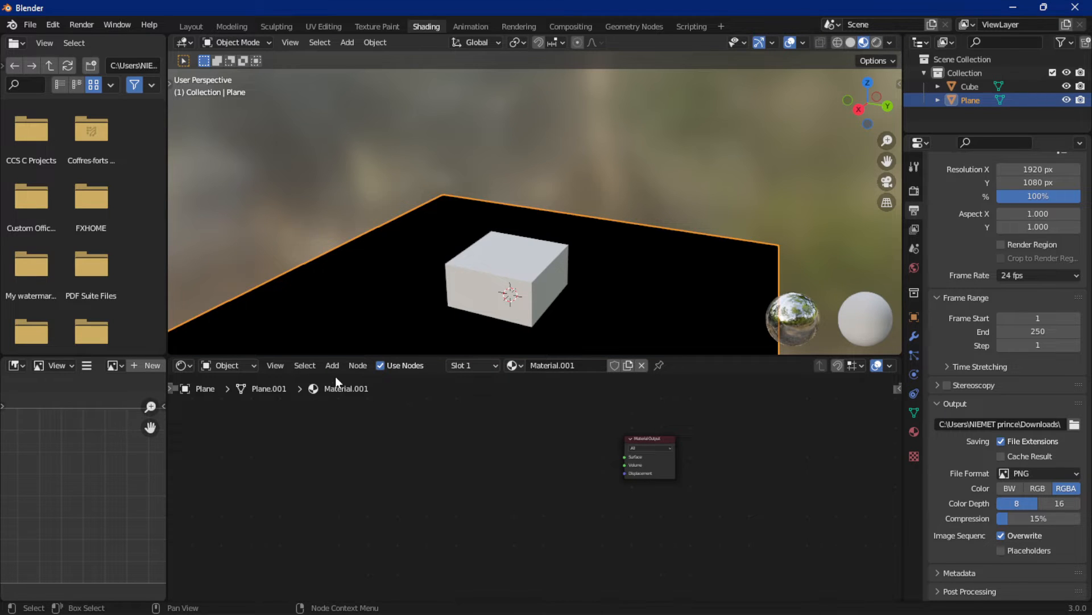
Add a Principled BSDF node to the plane's material and connect its BSDF output to the Material Output's Surface input
click(333, 366)
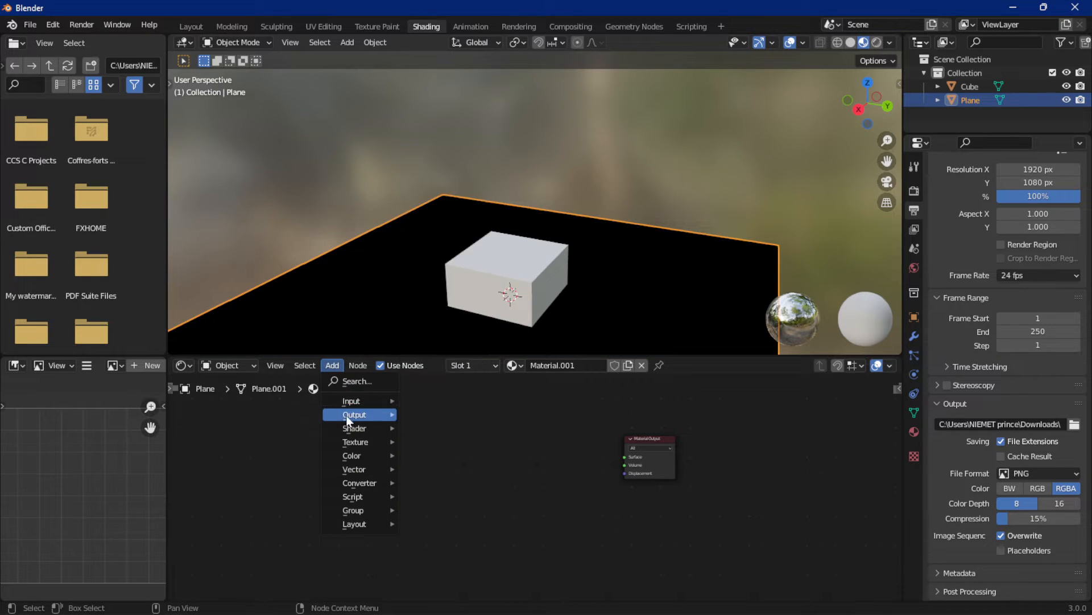
mouse_move(348, 428)
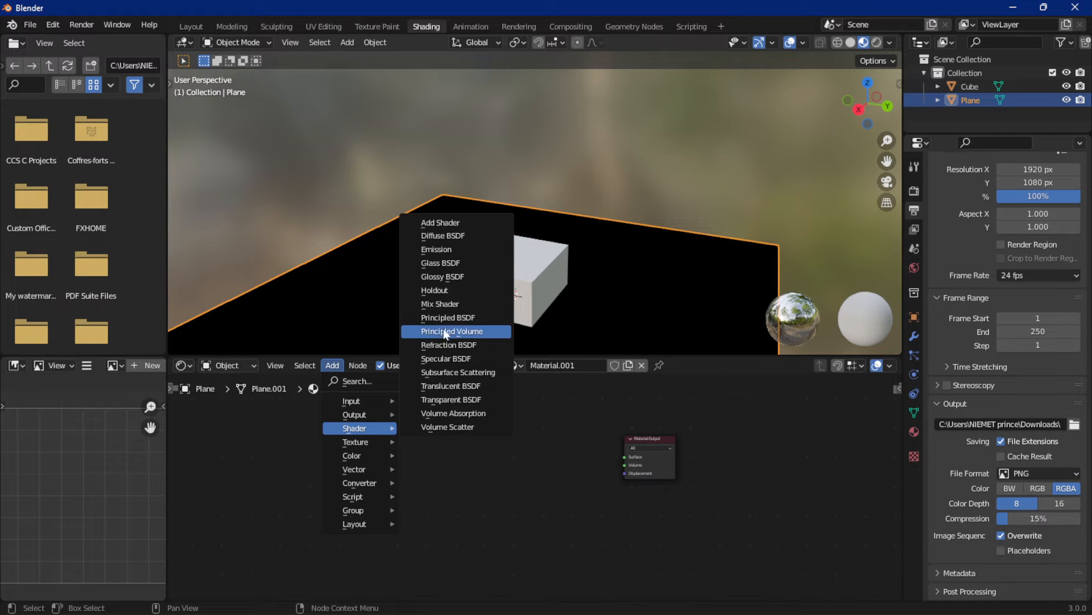
click(490, 318)
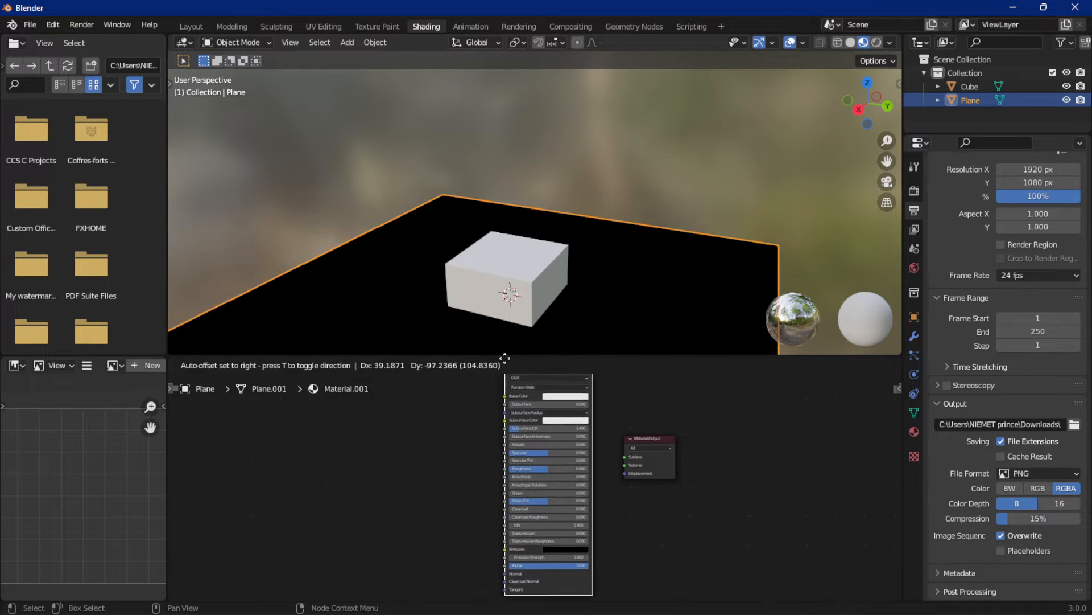
click(556, 460)
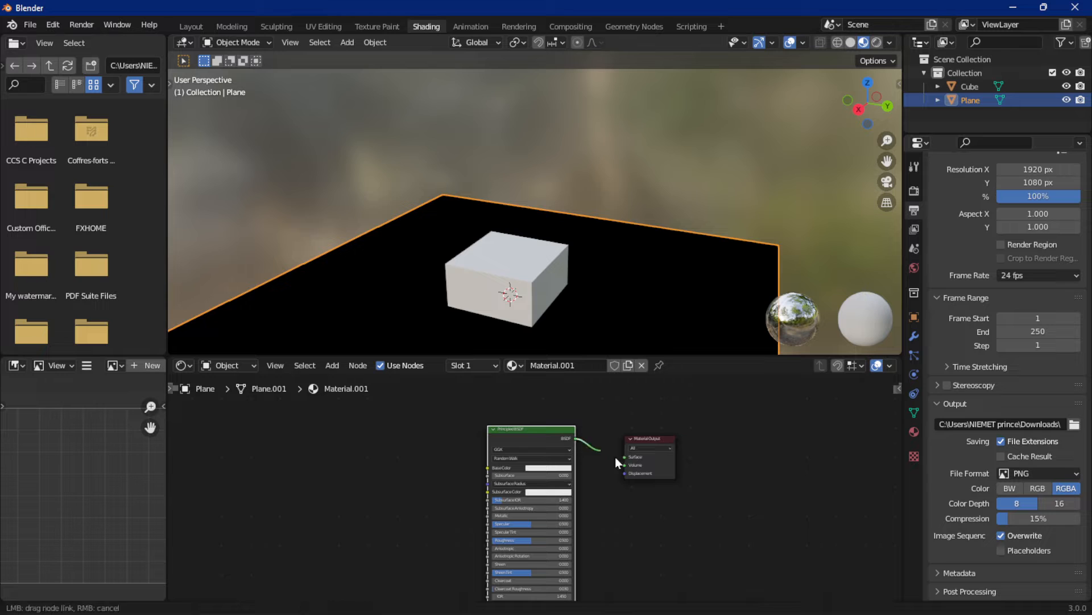
drag(576, 439, 624, 456)
Create a new material for the cube and delete its default Principled BSDF node
click(488, 299)
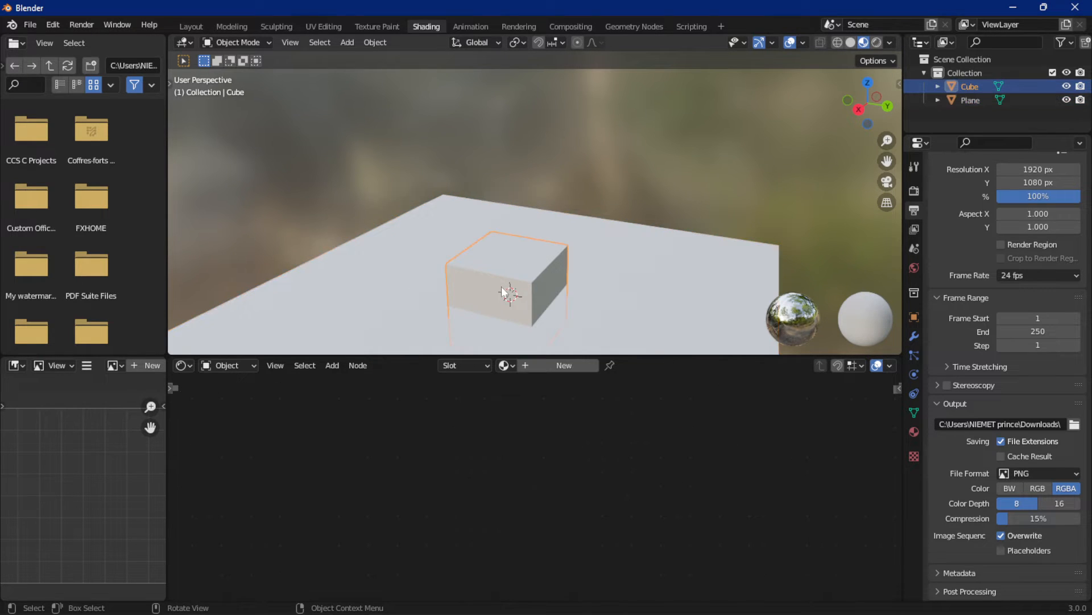
click(565, 369)
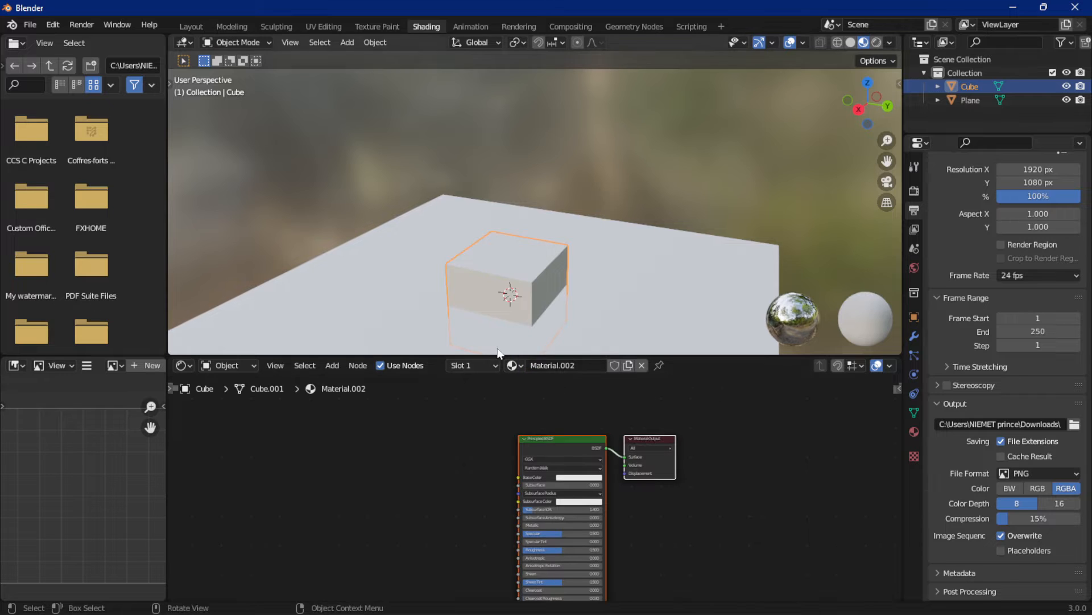
click(555, 455)
key(x)
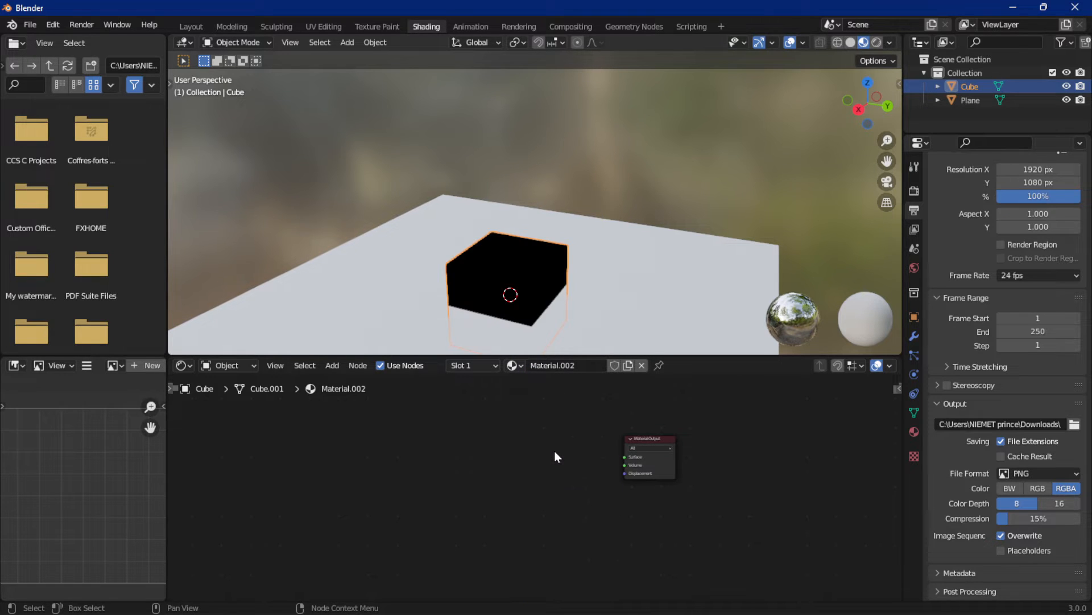
Add a Mix Shader node to the cube's material and connect its output to the Material Output's Surface input
click(332, 365)
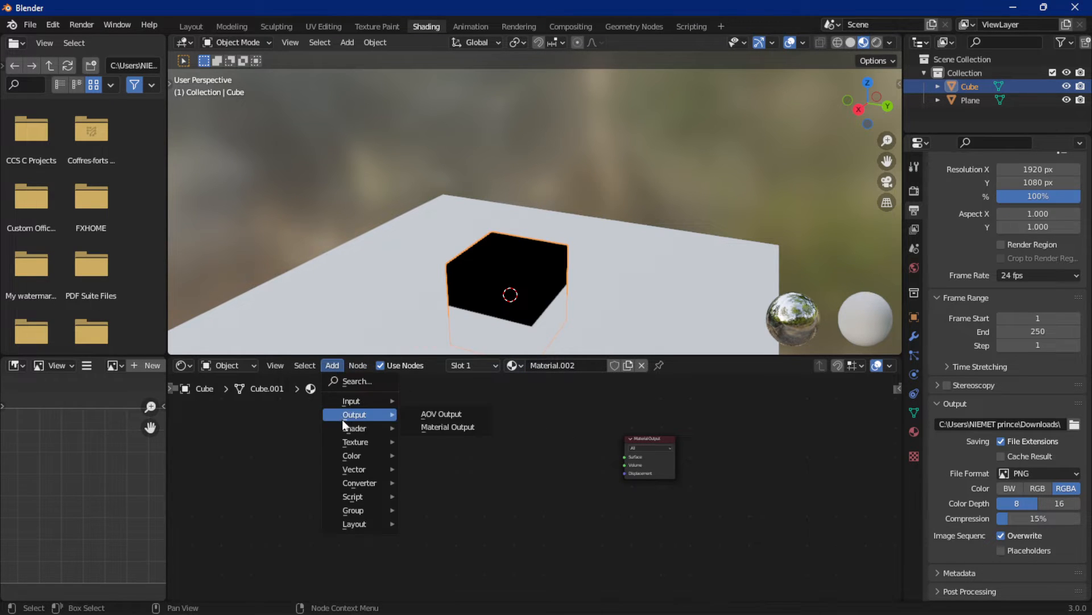
mouse_move(347, 428)
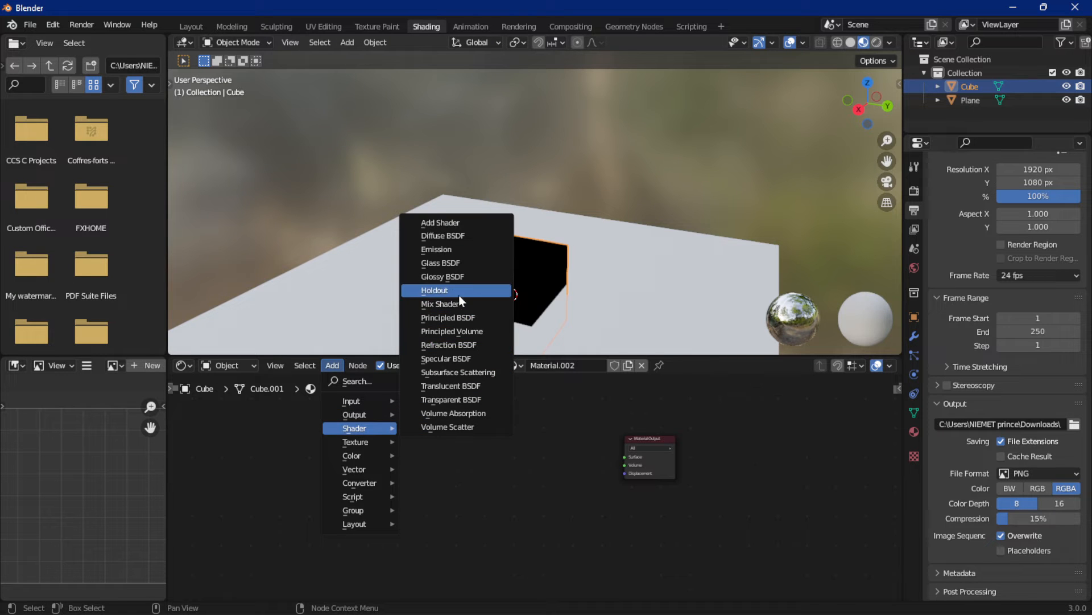
click(476, 308)
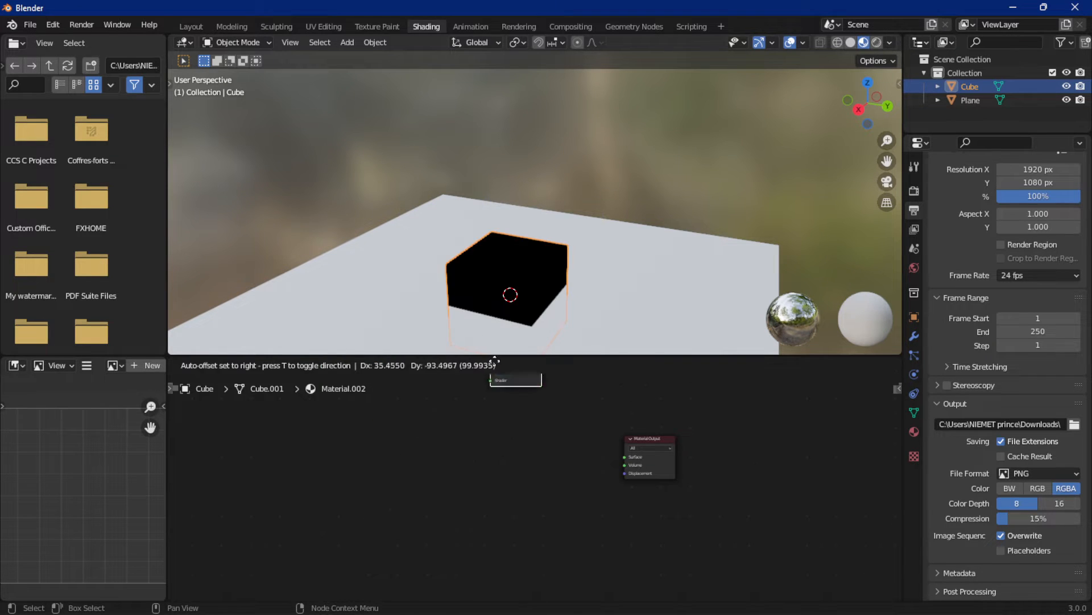
click(539, 470)
scroll(539, 469, up, 2)
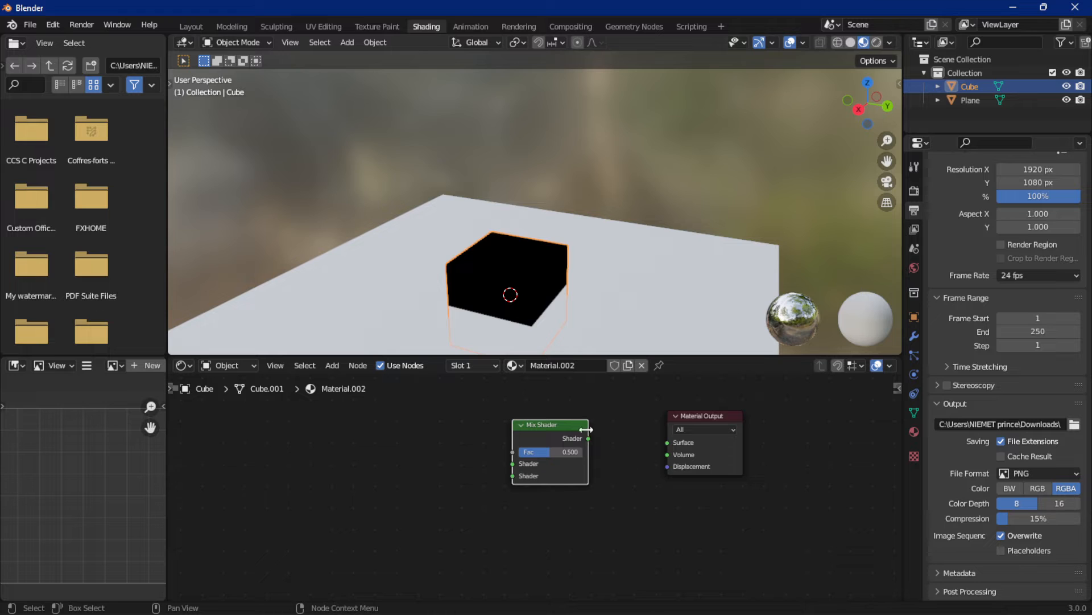
drag(588, 438, 667, 443)
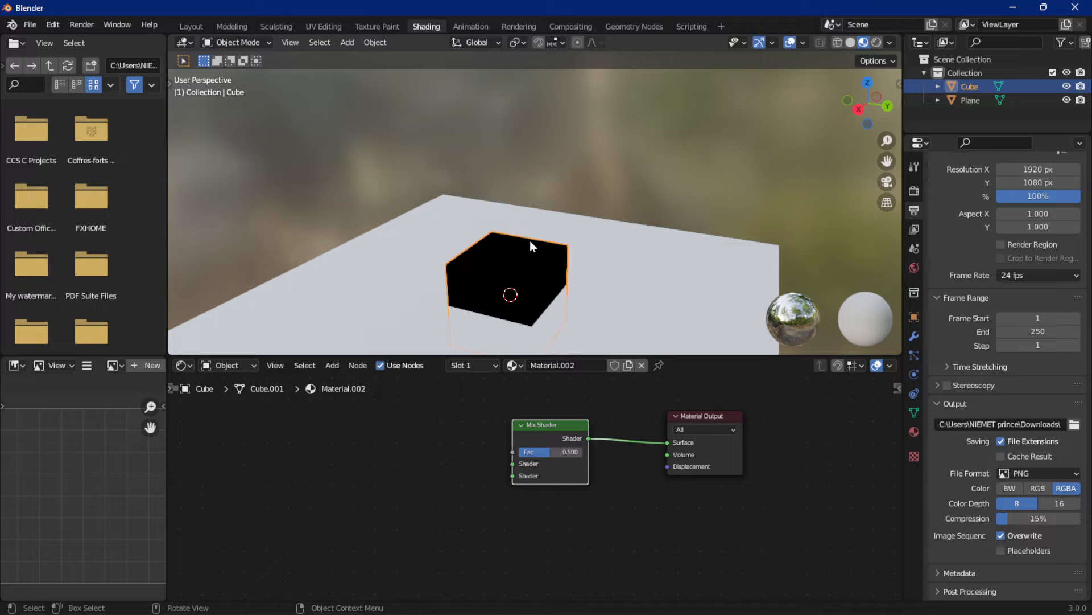
Add an Emission node before the Mix Shader and connect it to the Mix Shader's first Shader input
scroll(521, 467, up, 1)
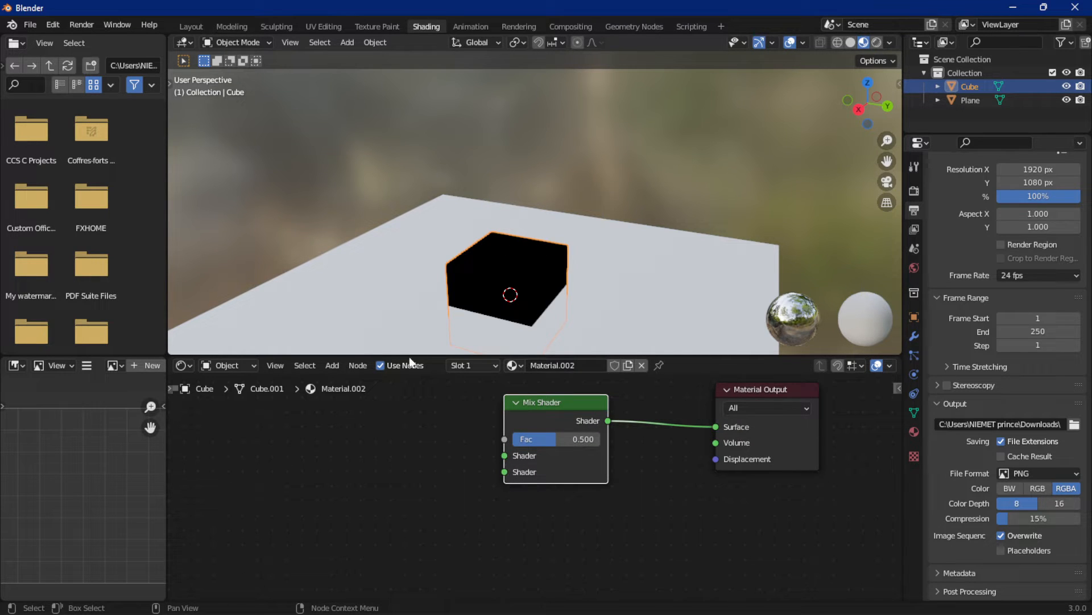
click(329, 366)
mouse_move(365, 433)
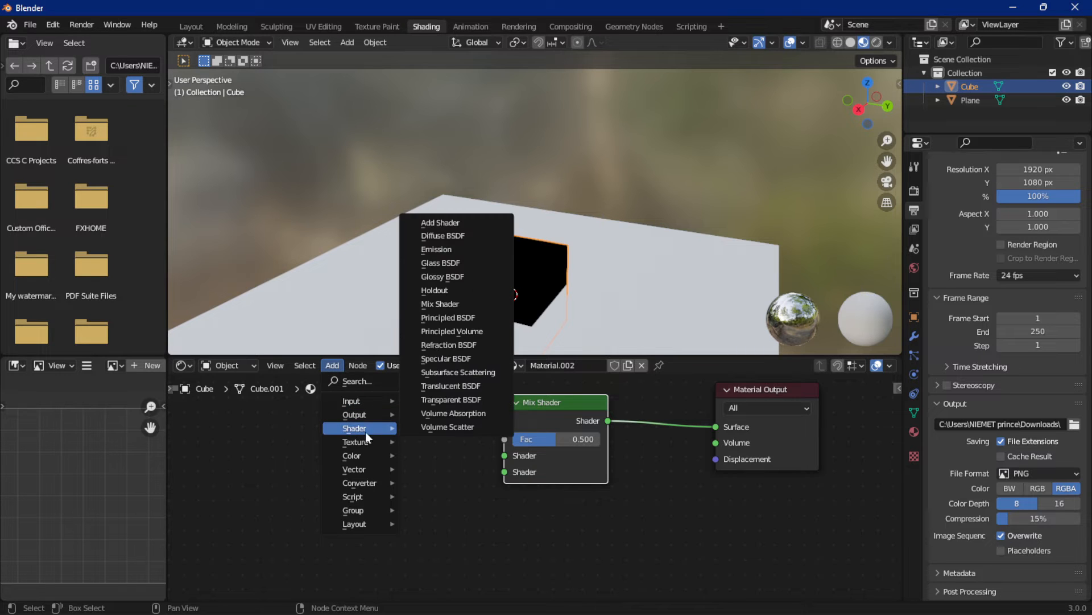
click(435, 254)
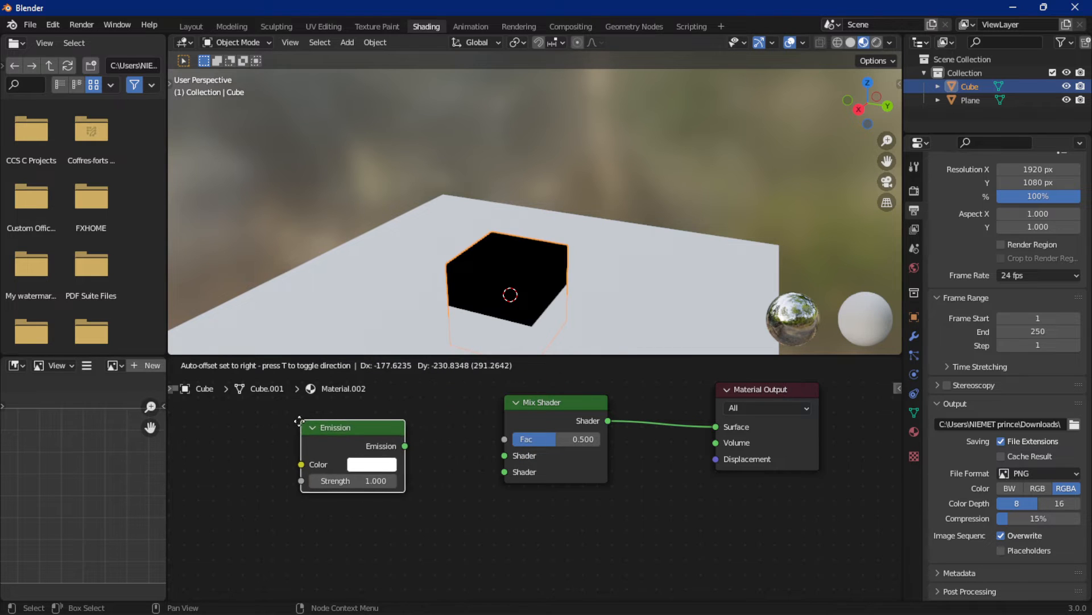
click(292, 423)
mouse_move(397, 448)
mouse_down()
mouse_move(486, 449)
mouse_move(515, 467)
mouse_move(418, 445)
mouse_move(504, 455)
mouse_up()
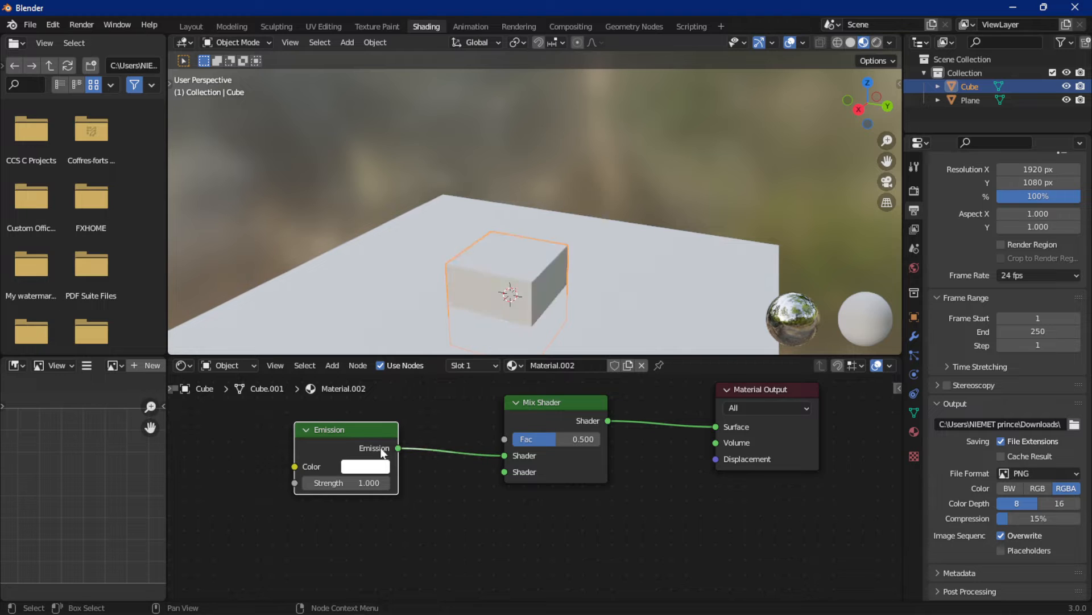
Enable Bloom in the render settings, and set the cube material's Emission strength to 12.1 and Mix Shader factor to 0.483
click(914, 192)
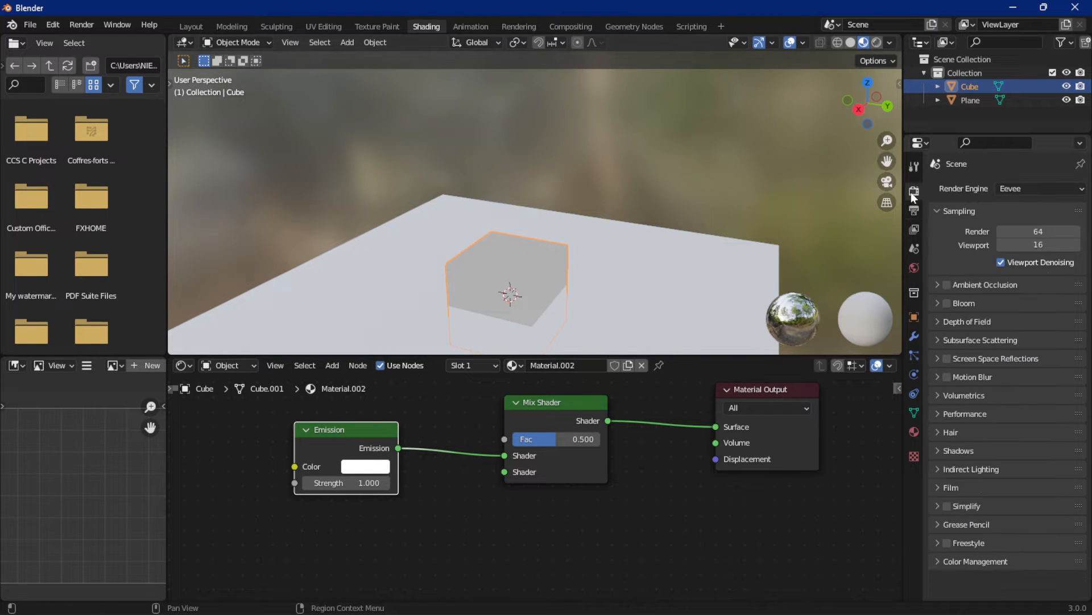
click(948, 305)
drag(339, 482, 375, 464)
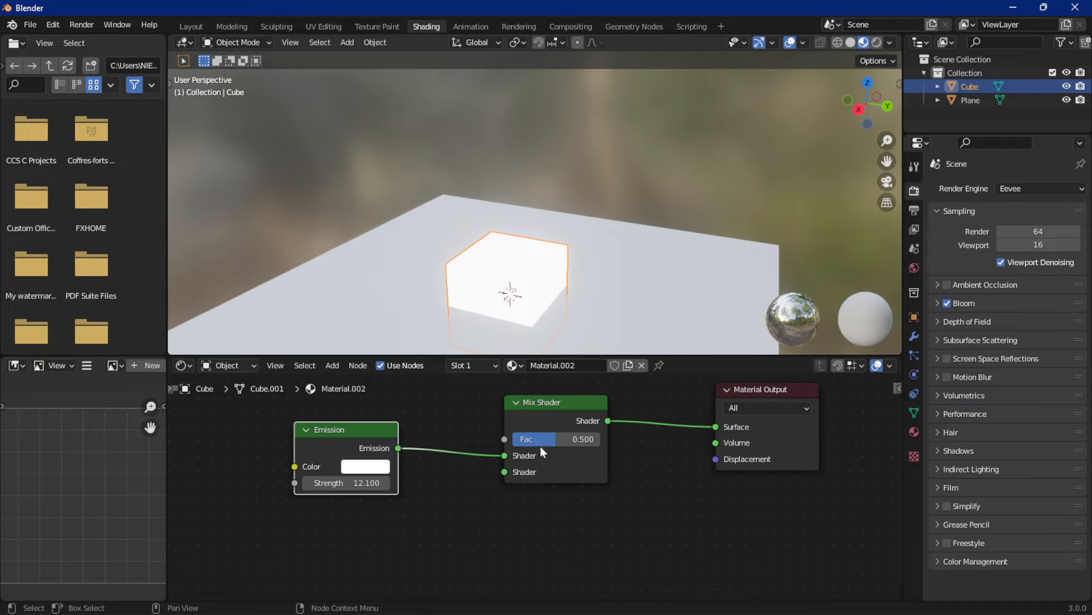
mouse_move(541, 443)
mouse_down()
mouse_move(574, 441)
mouse_move(517, 441)
mouse_move(592, 441)
mouse_move(556, 441)
mouse_up()
Add a Glass BSDF node below the Emission node and connect its BSDF output to the Mix Shader's second Shader input
click(332, 365)
mouse_move(348, 416)
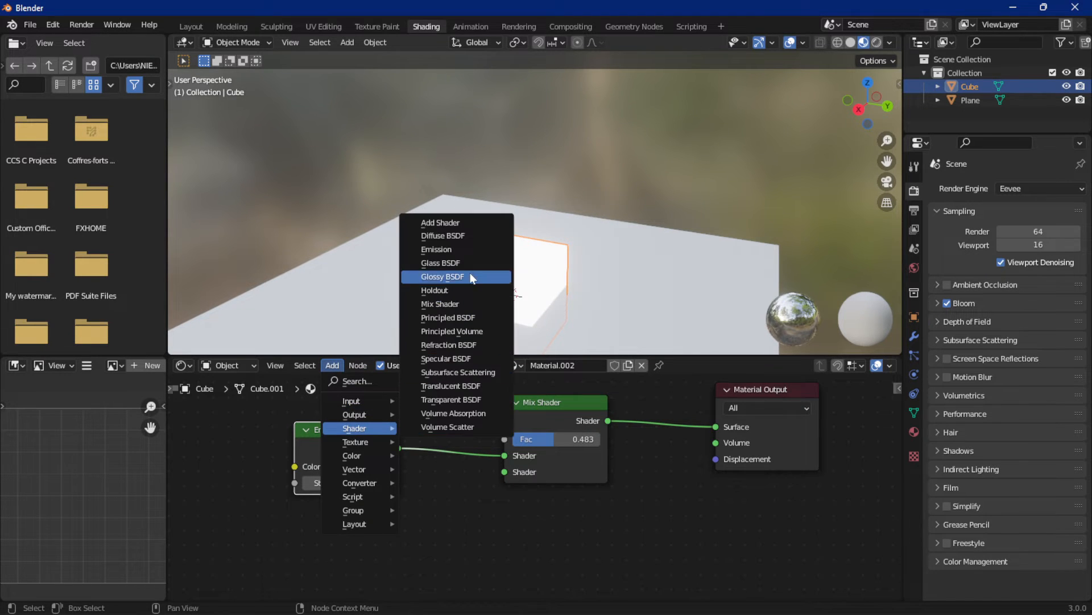
click(432, 262)
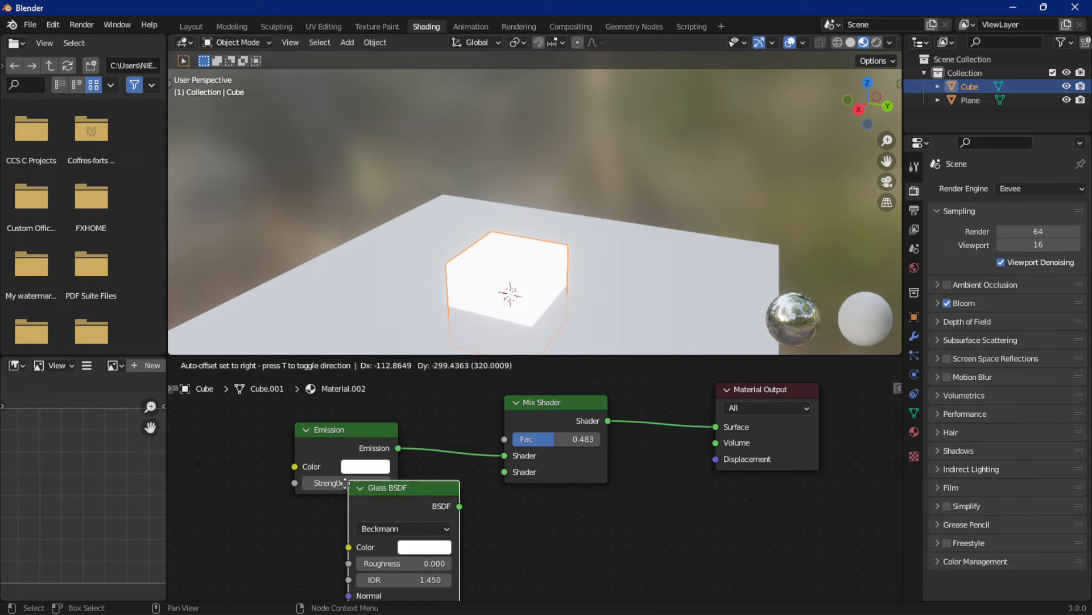
click(291, 510)
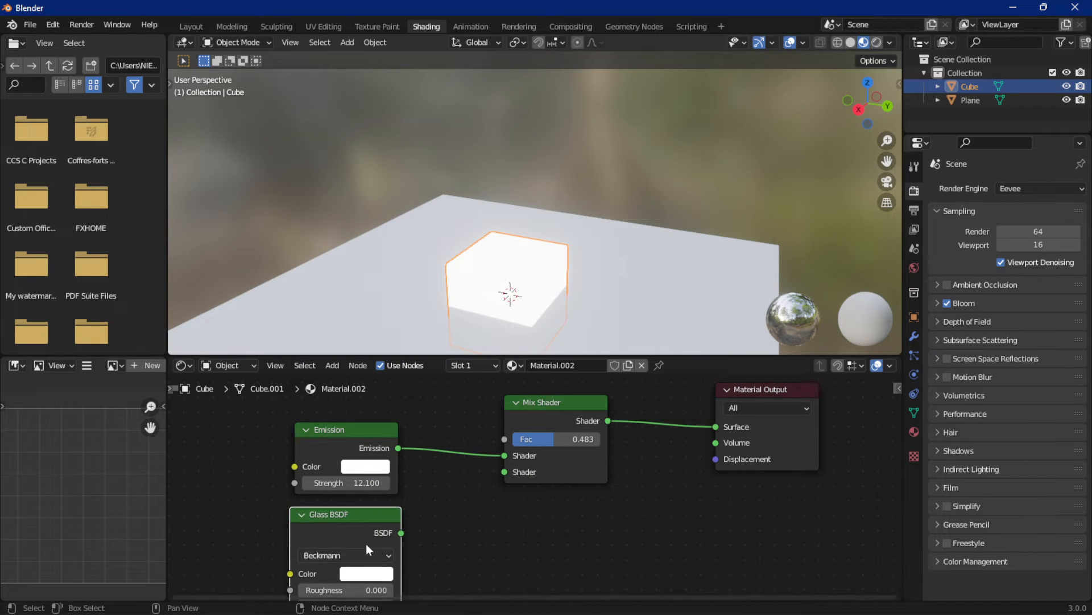
drag(401, 532, 510, 473)
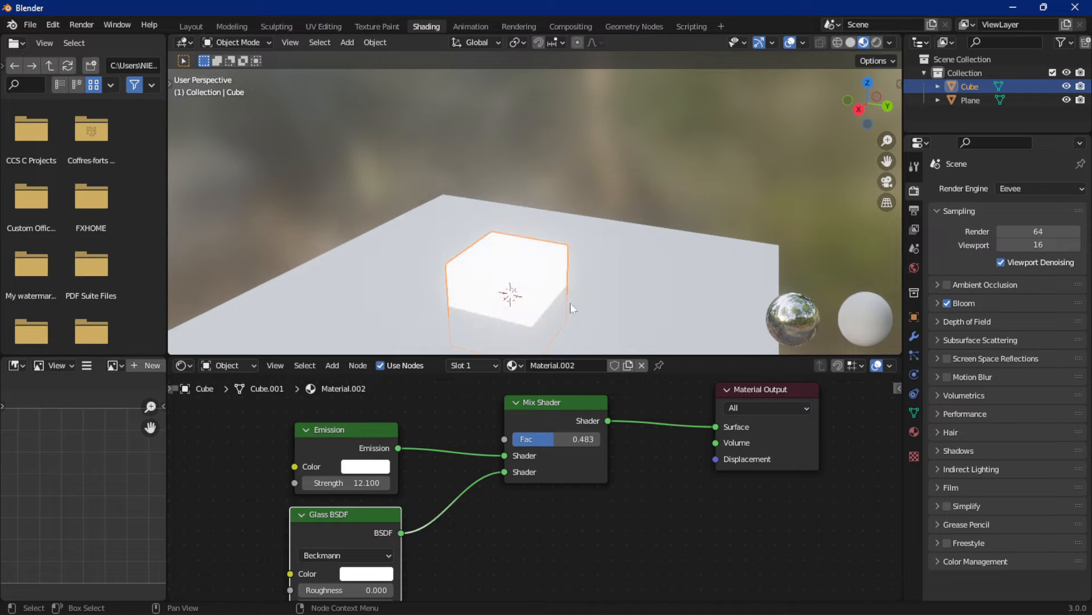
Set the Mix Shader factor to 0.033 and the Emission strength to 77
middle_drag(521, 533, 514, 514)
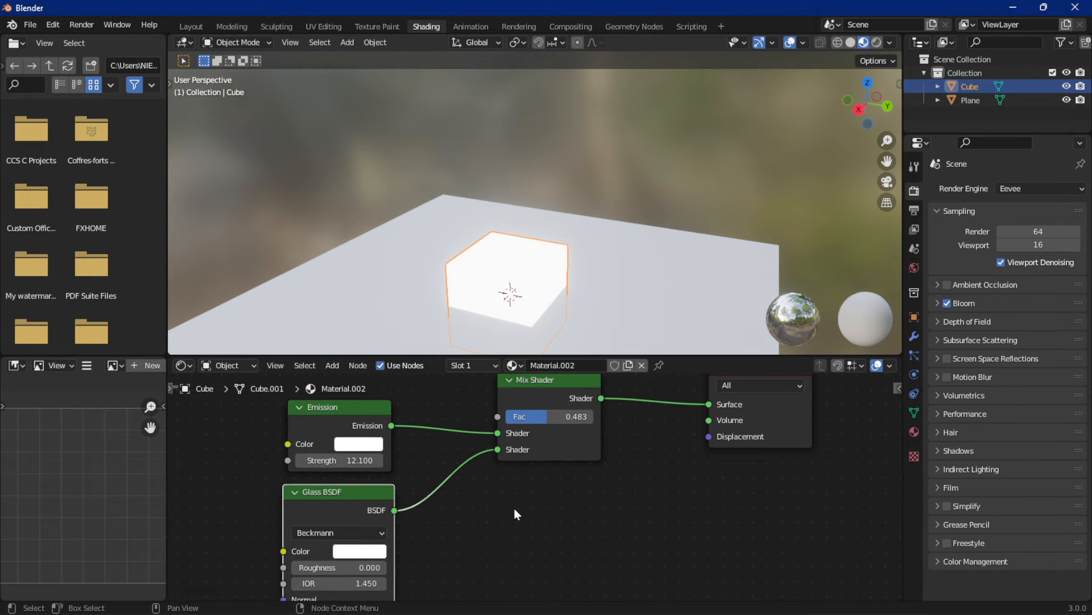
scroll(515, 508, down, 1)
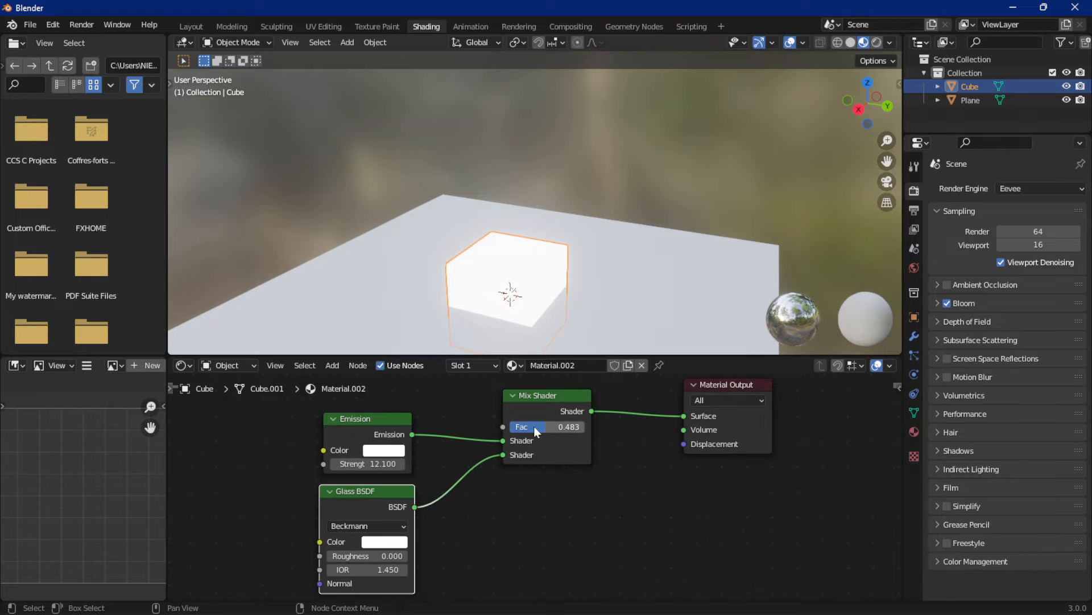
drag(533, 425, 501, 464)
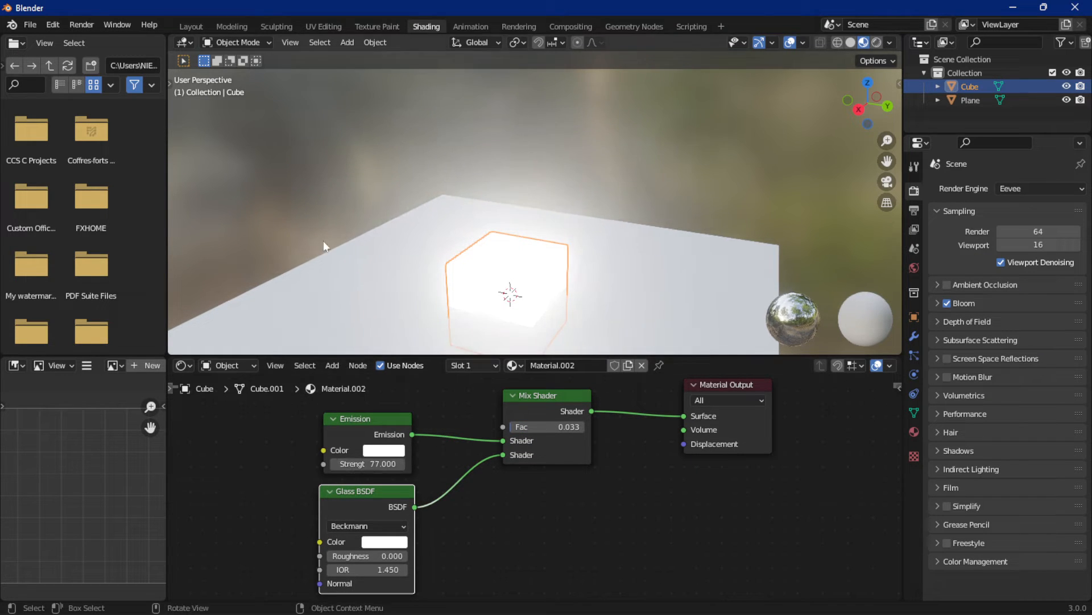
mouse_move(529, 225)
middle_down()
mouse_move(521, 250)
mouse_move(490, 212)
mouse_move(504, 239)
mouse_move(518, 211)
middle_up()
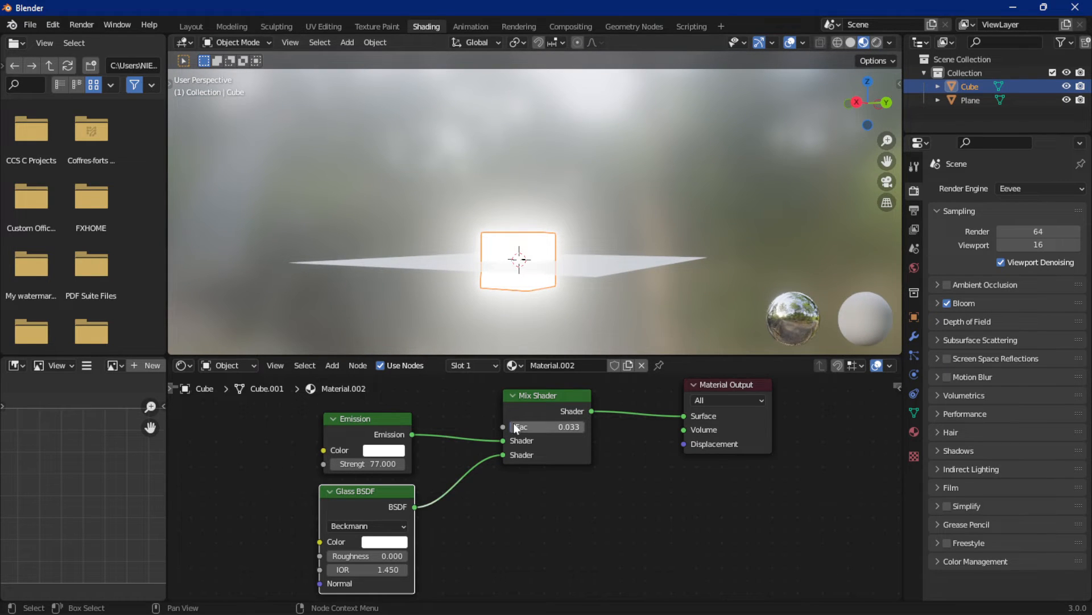
Try Mix Shader factors of 1.000 and 0.567 while checking the cube, and settle on 0.883
drag(517, 427, 586, 428)
scroll(565, 250, up, 4)
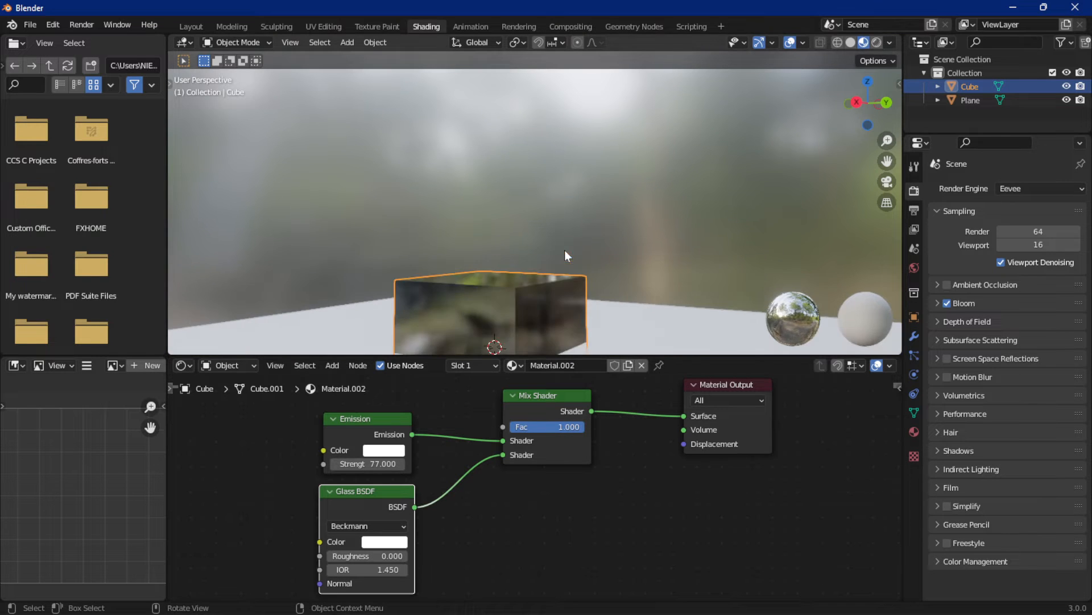
middle_drag(564, 250, 419, 333)
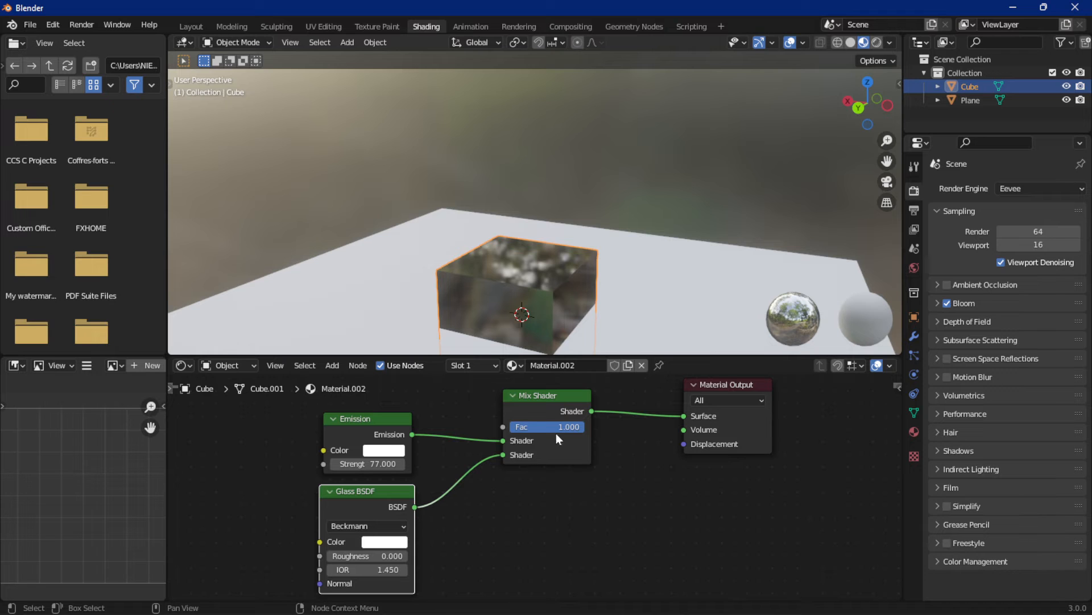
drag(569, 426, 549, 426)
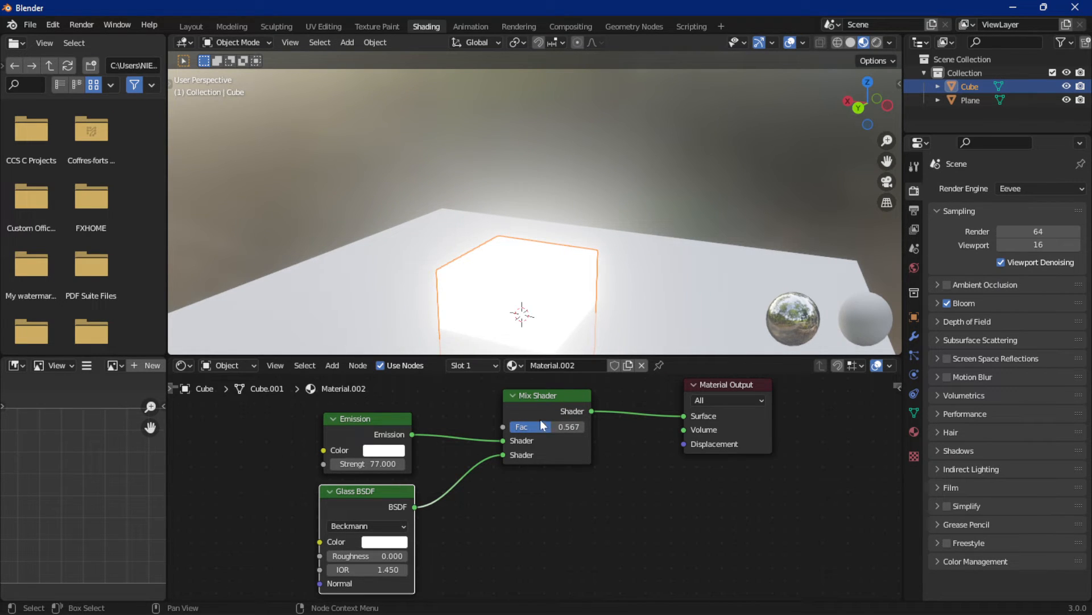
drag(541, 419, 568, 430)
Move the Glass BSDF and Emission nodes lower in the node editor to make room above them
click(367, 490)
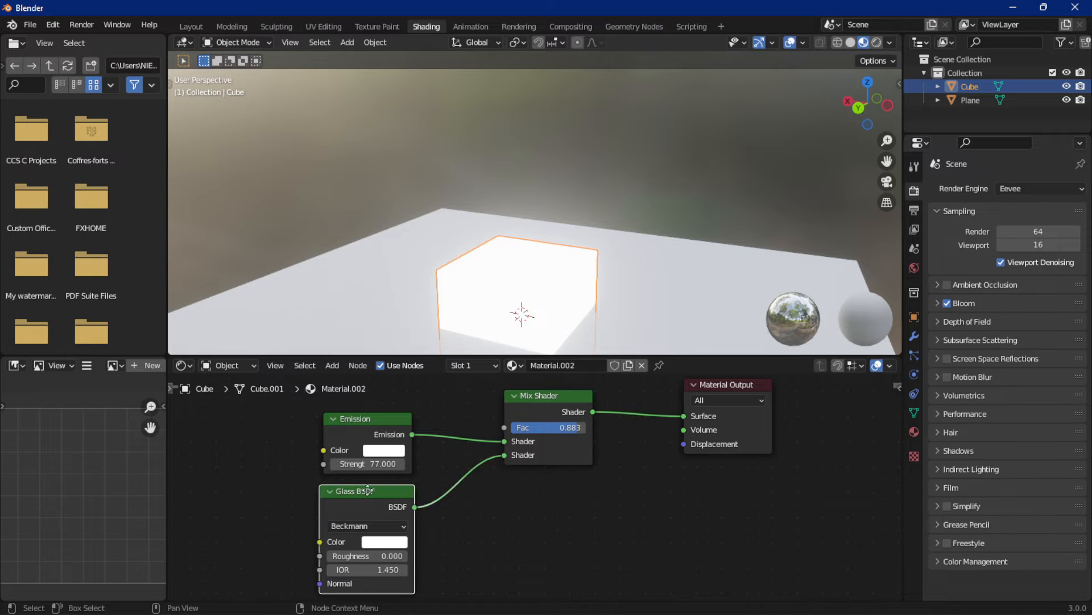
drag(367, 491, 388, 545)
drag(367, 422, 371, 471)
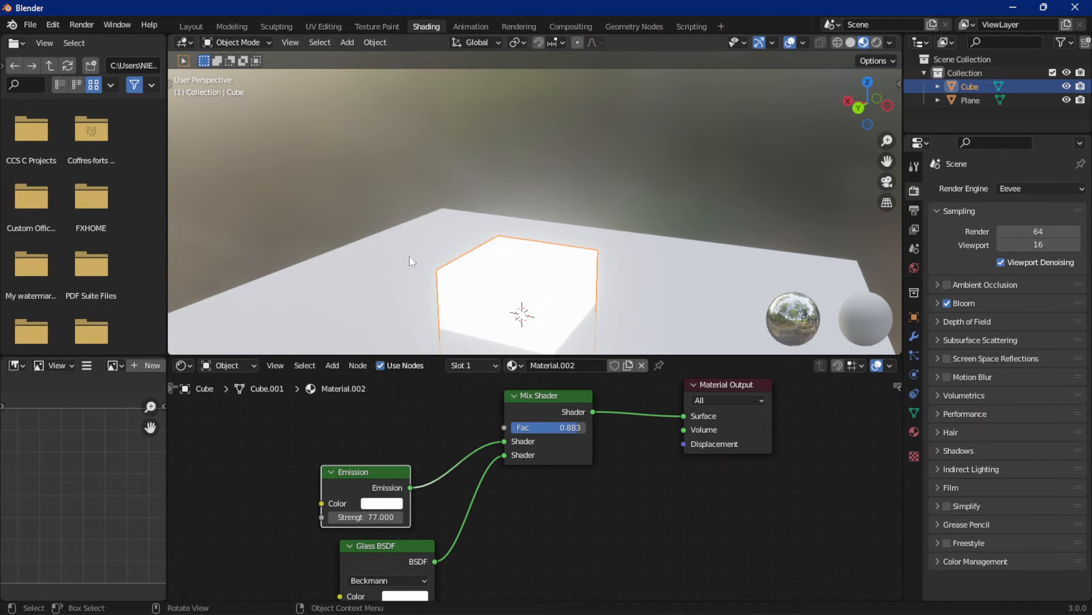
middle_drag(435, 432, 471, 506)
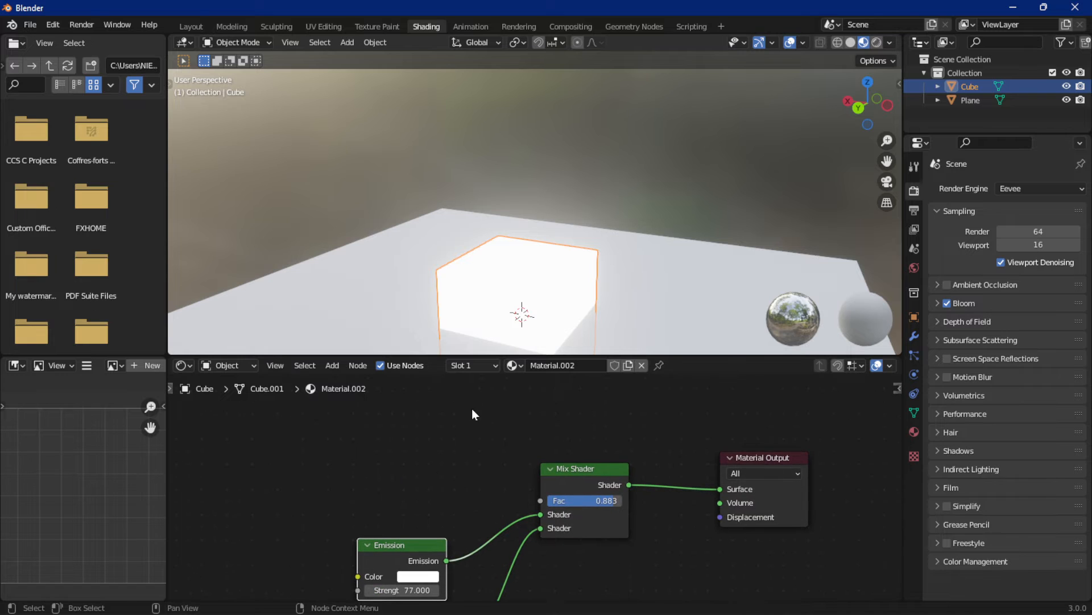
click(330, 368)
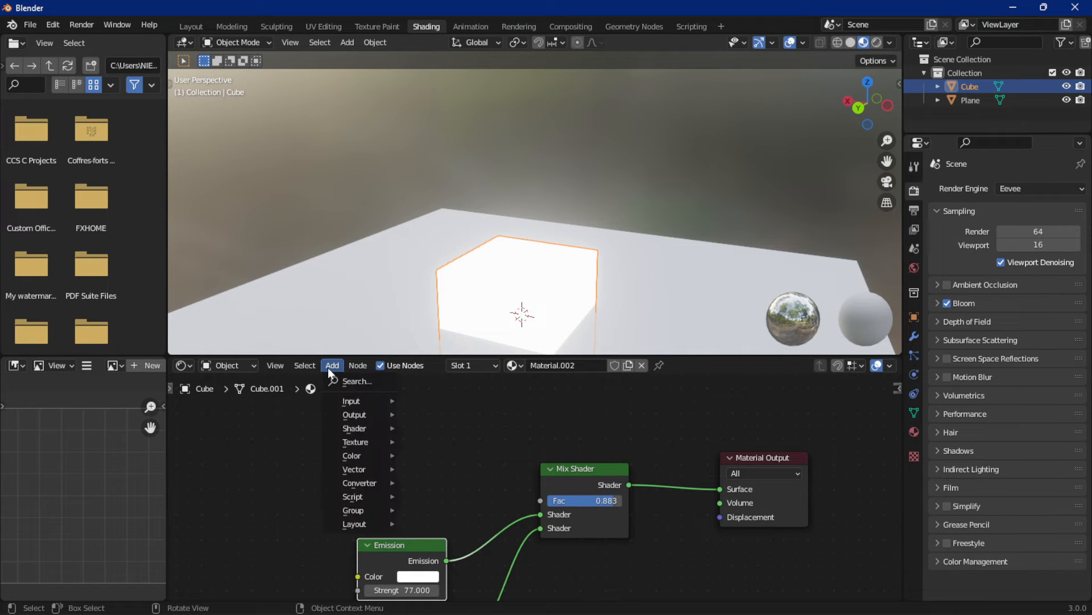
mouse_move(350, 443)
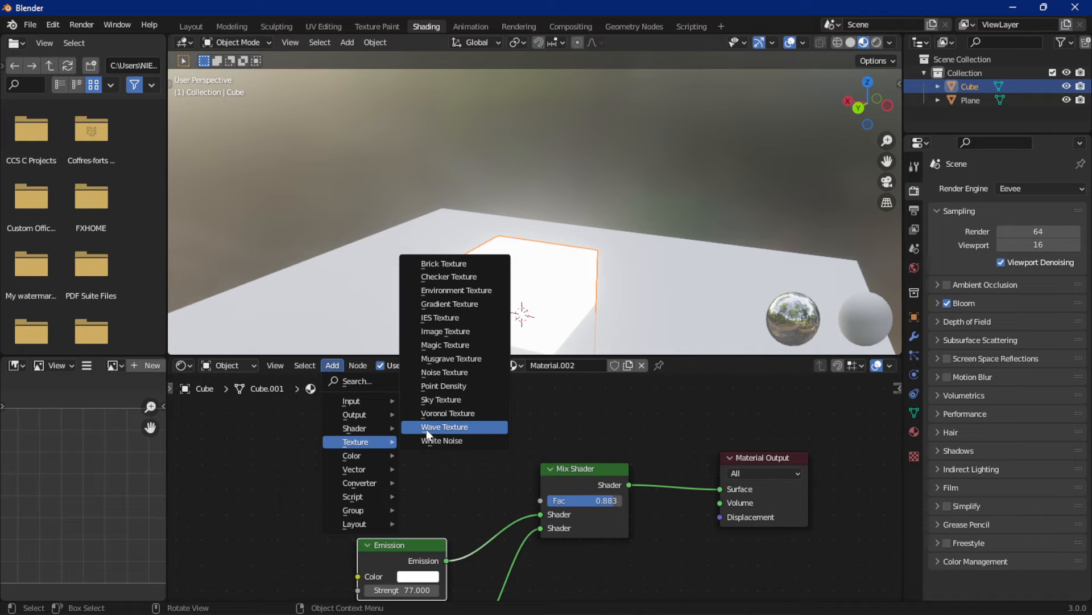
click(447, 414)
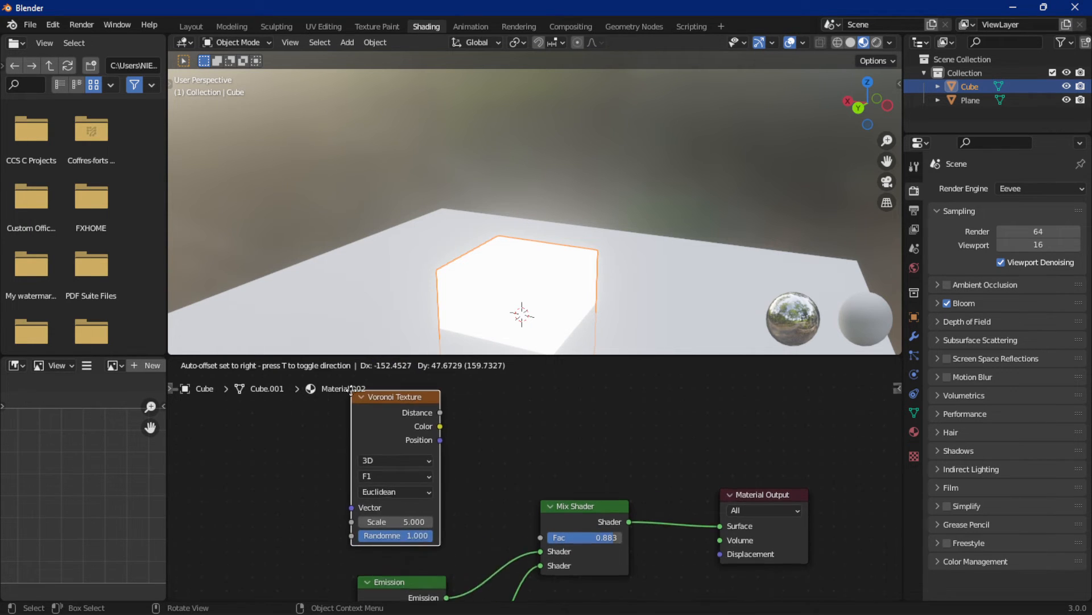
click(332, 426)
key(x)
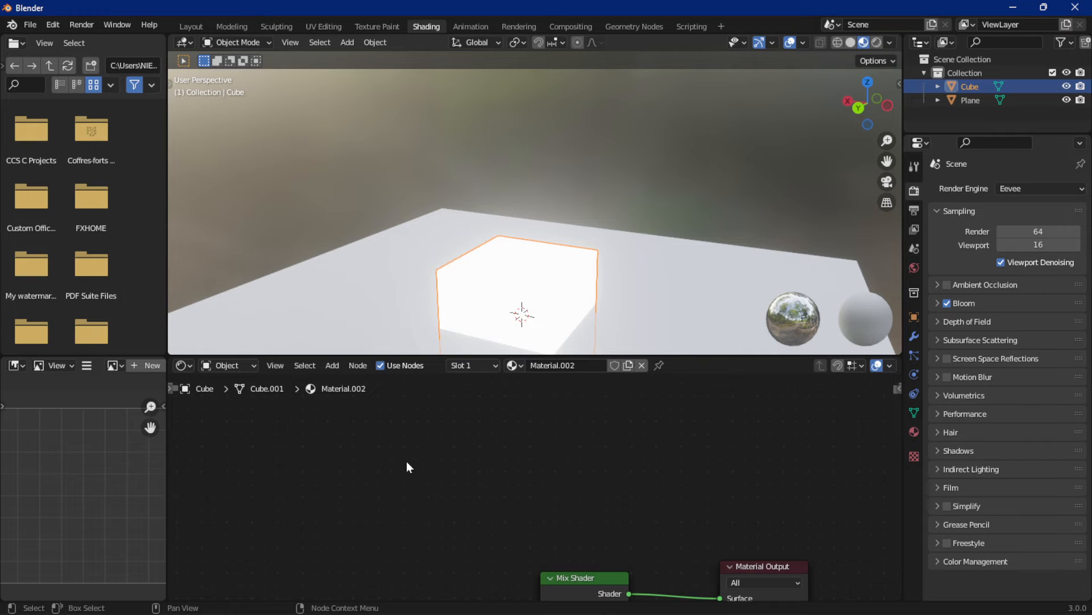
Add a Wave Texture node before the Mix Shader and connect its Color output to the Mix Shader's Fac input
click(334, 367)
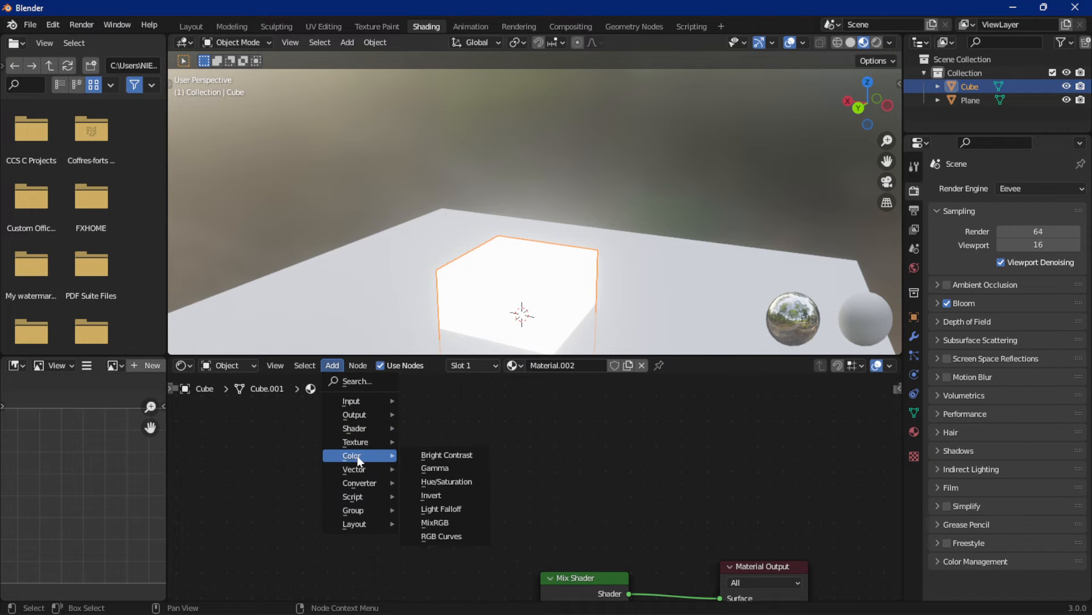
click(450, 429)
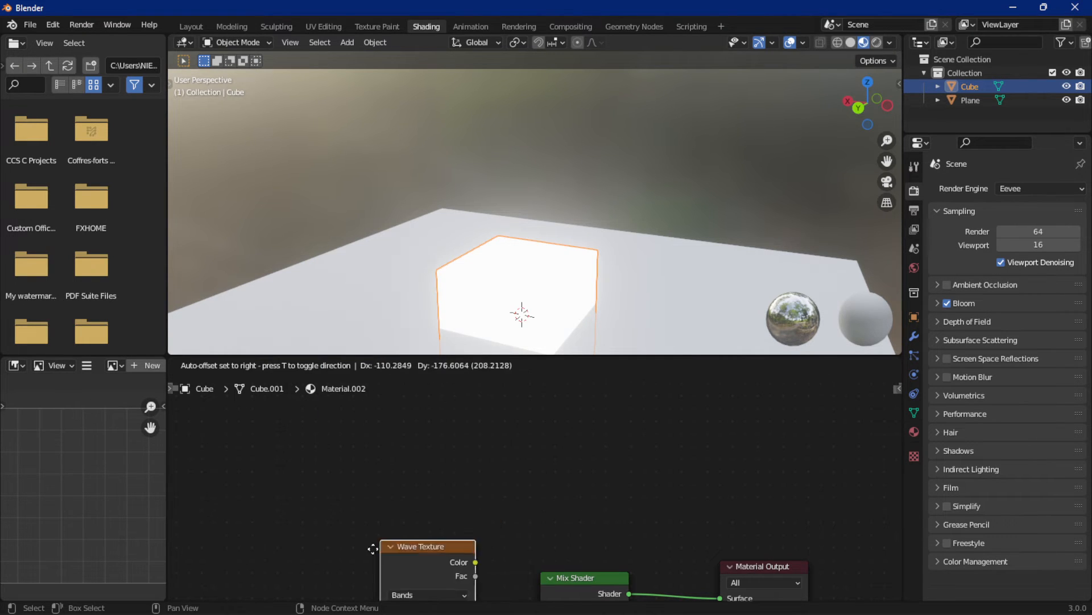
click(273, 421)
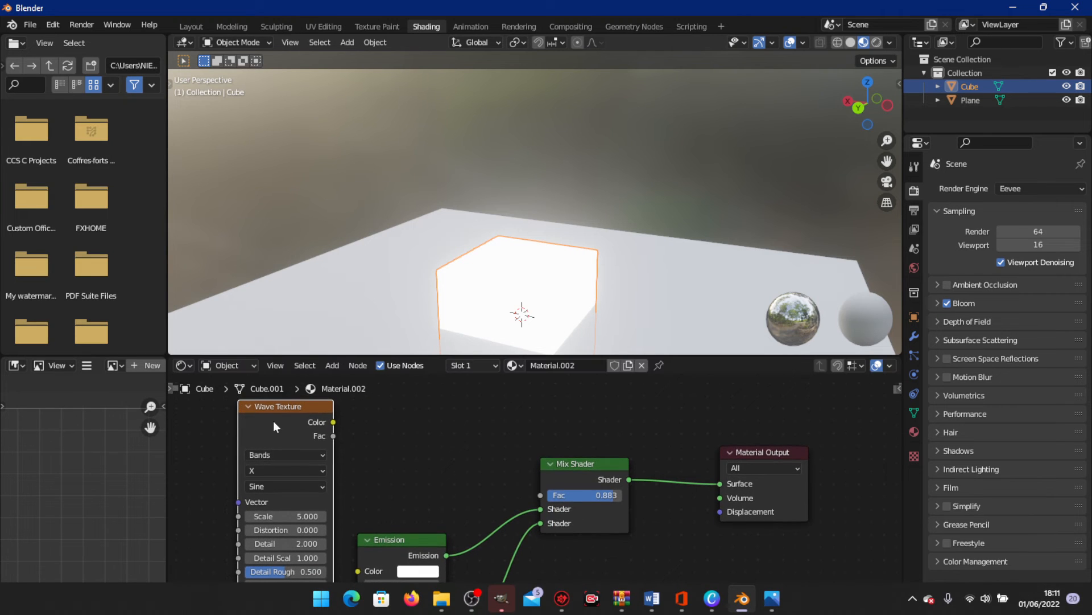
key(super)
key(Escape)
scroll(383, 462, down, 2)
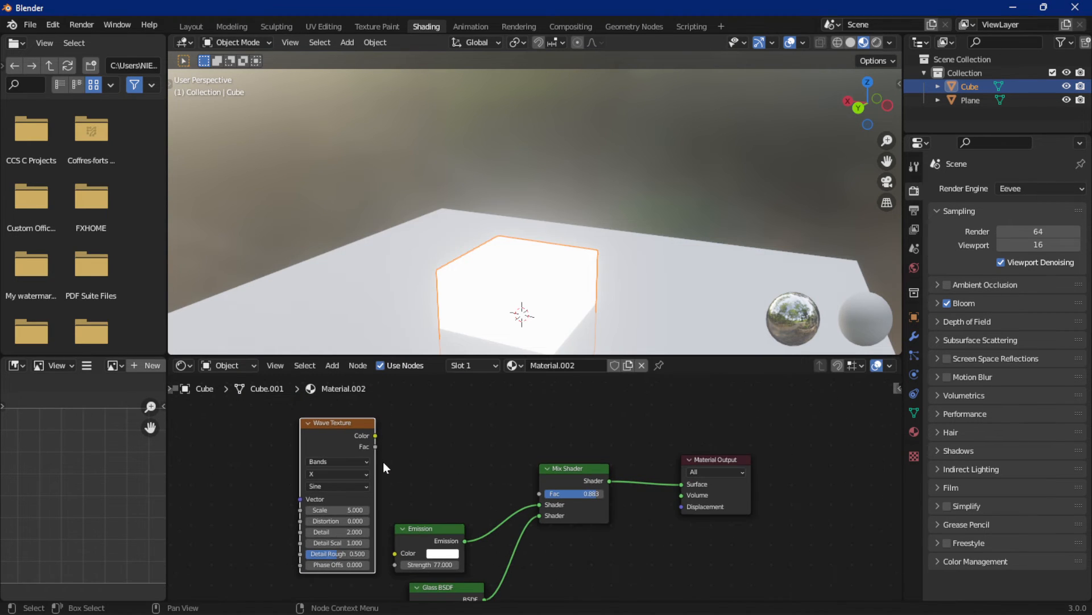
mouse_move(376, 436)
mouse_down()
mouse_move(494, 444)
mouse_move(543, 494)
mouse_up()
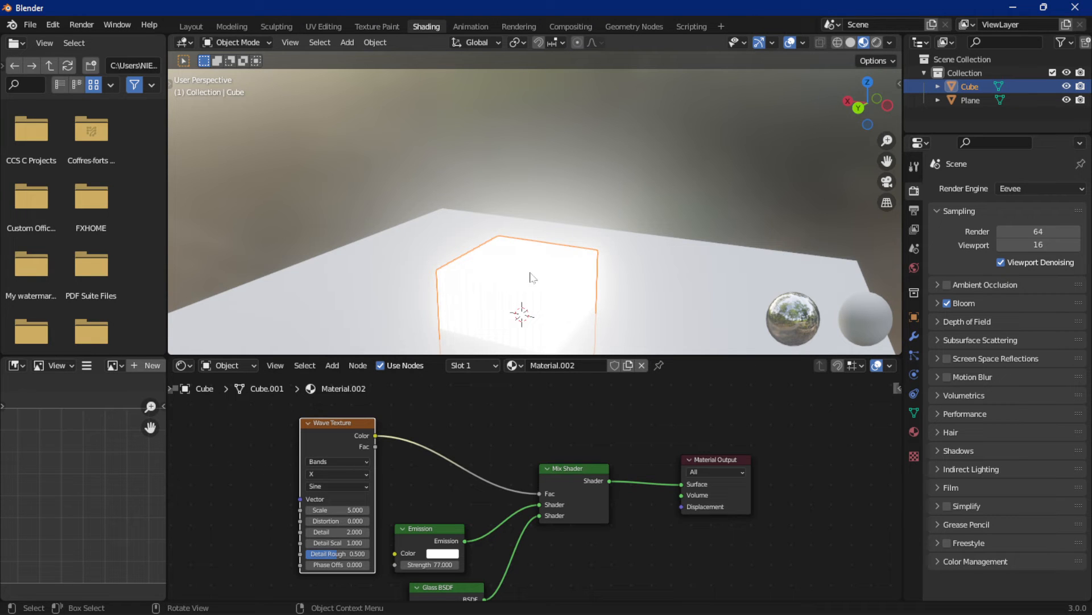
Reduce the Emission node's strength to 4.7 to tone down the cube's glow
middle_drag(549, 273, 546, 178)
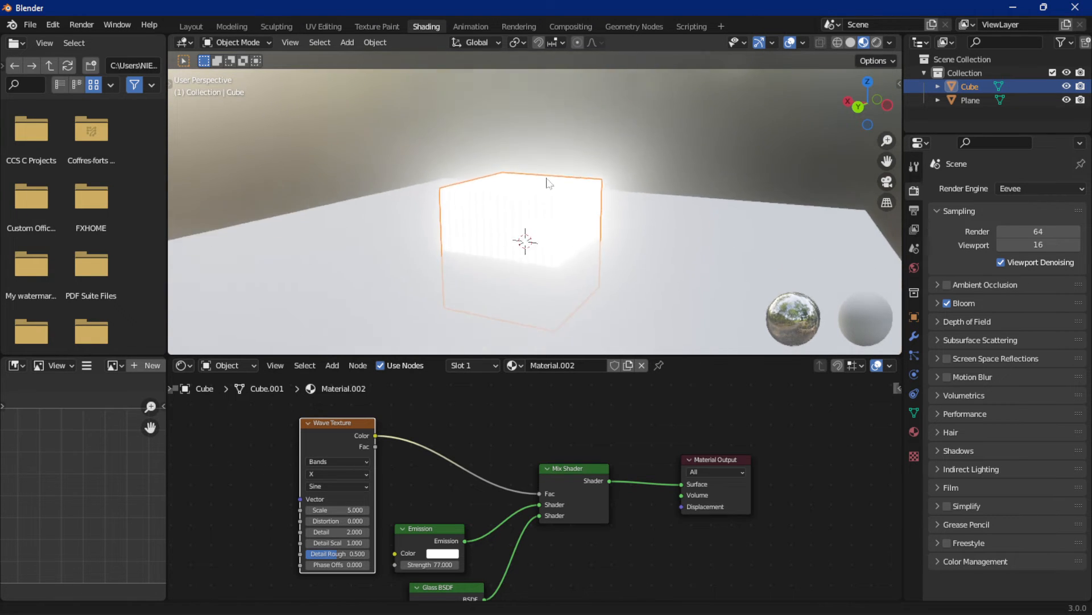
scroll(435, 537, up, 4)
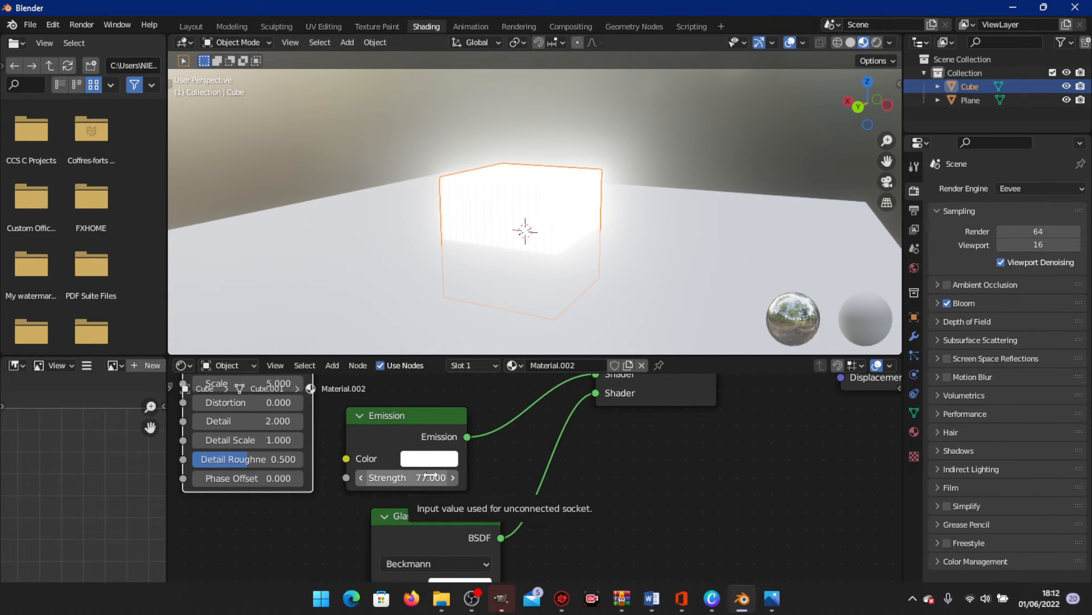
key(super)
key(Escape)
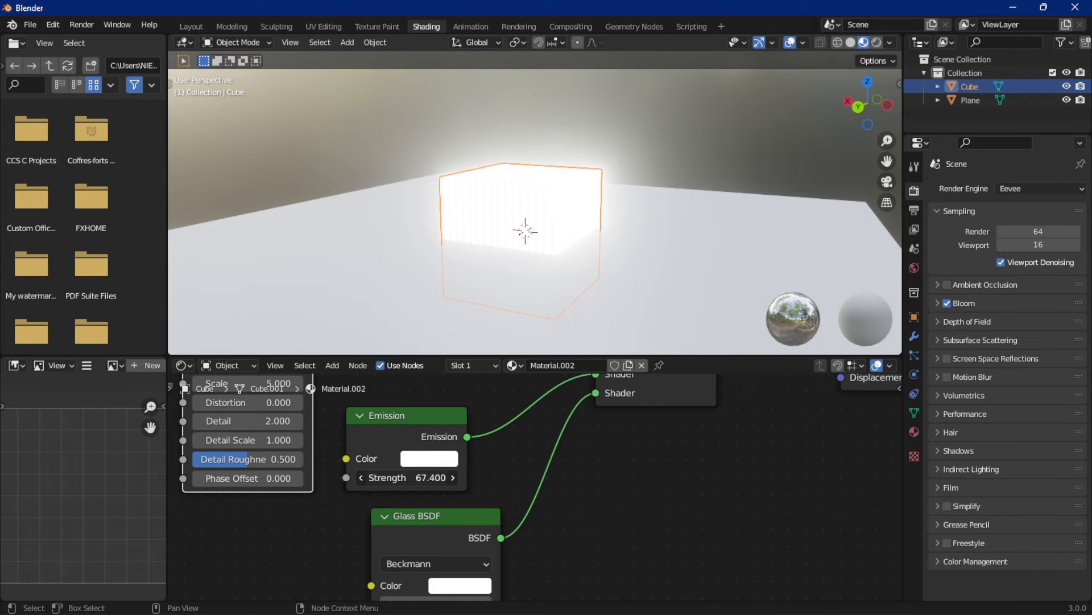
drag(407, 477, 366, 477)
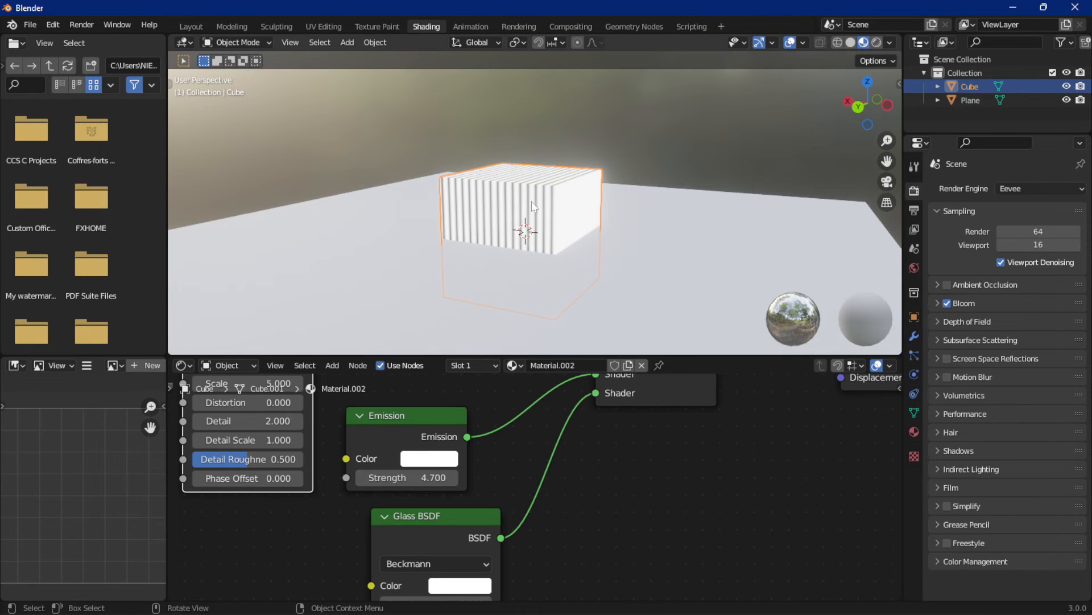
Inspect the cube's wave bands up close and set the Emission strength to 0.4
scroll(531, 205, up, 6)
middle_drag(576, 225, 731, 235)
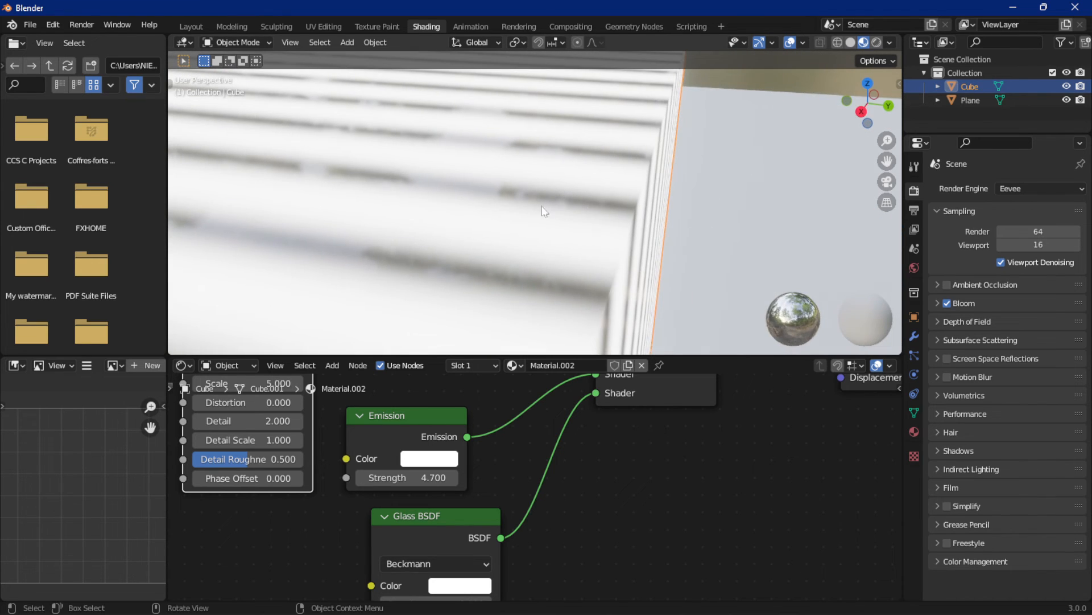
scroll(642, 455, down, 3)
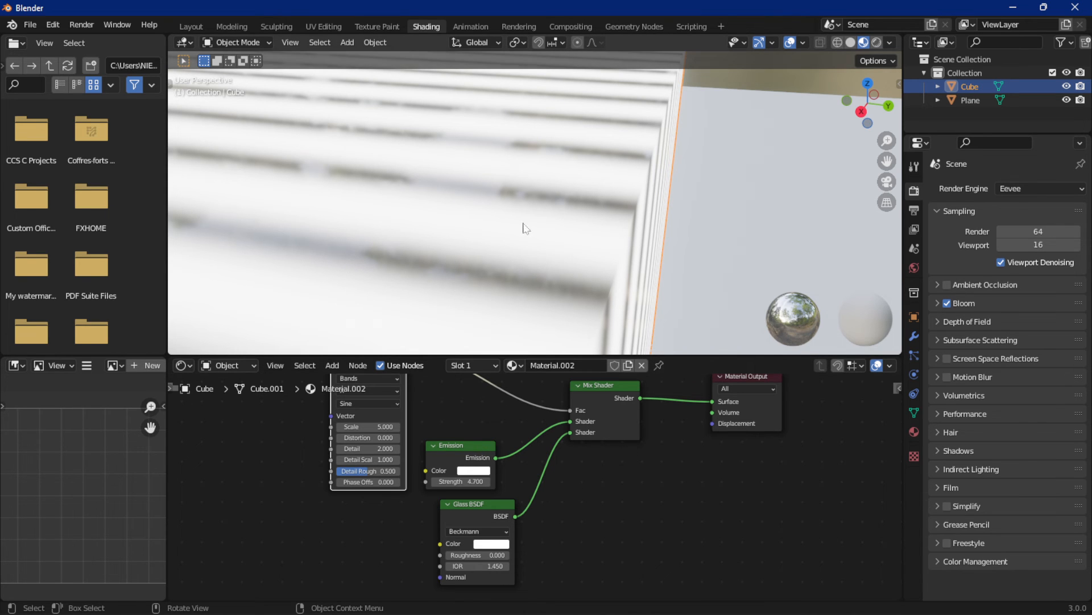
scroll(511, 207, down, 8)
middle_drag(613, 224, 417, 319)
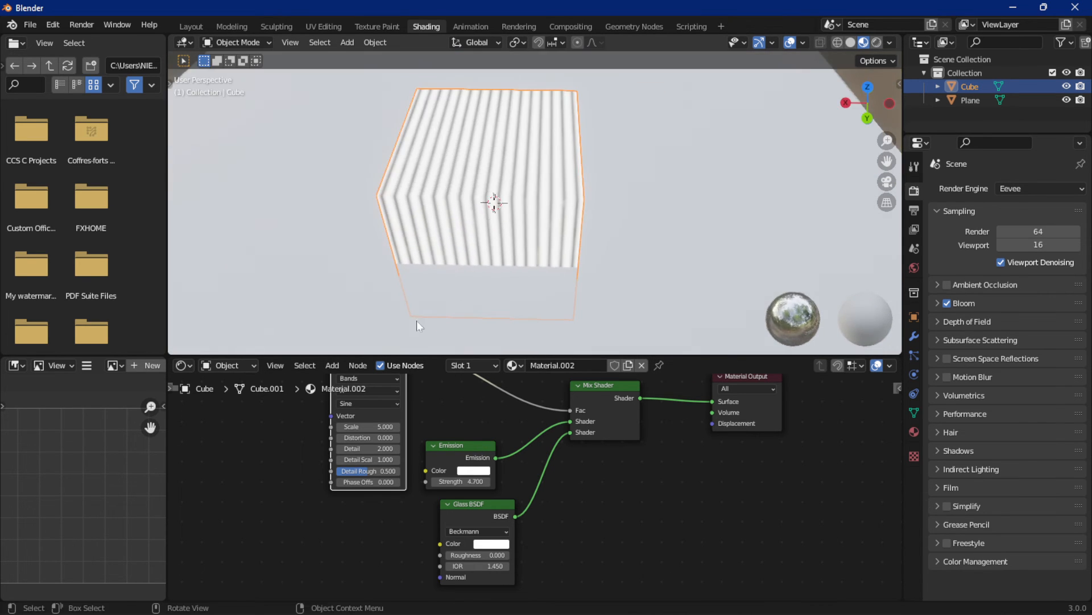
drag(462, 481, 387, 482)
scroll(520, 130, up, 5)
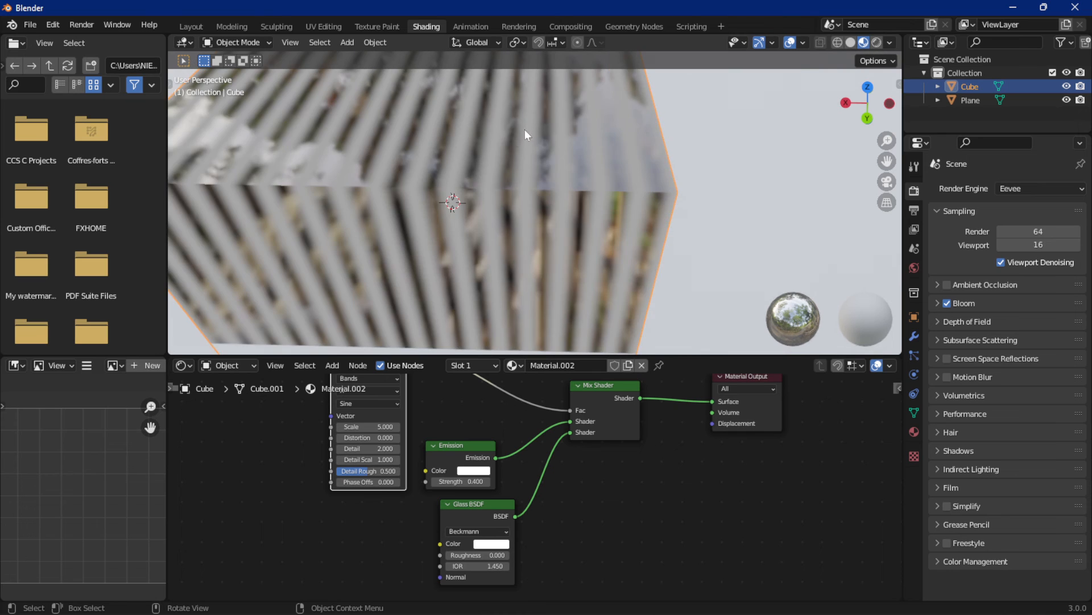
middle_drag(524, 128, 408, 225)
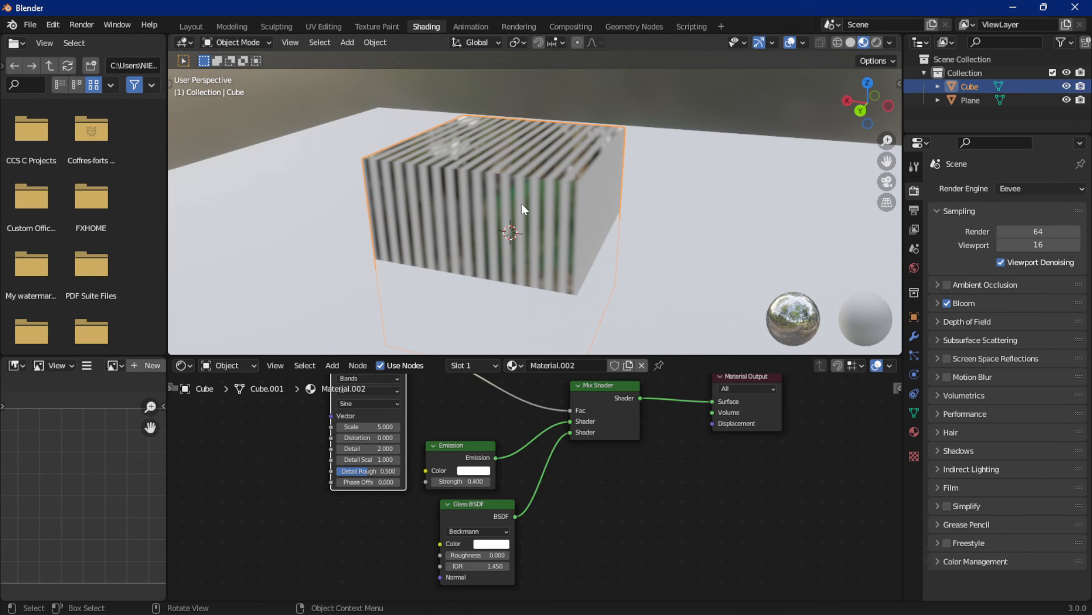
Open the list of shader nodes available for the cube's material
click(330, 366)
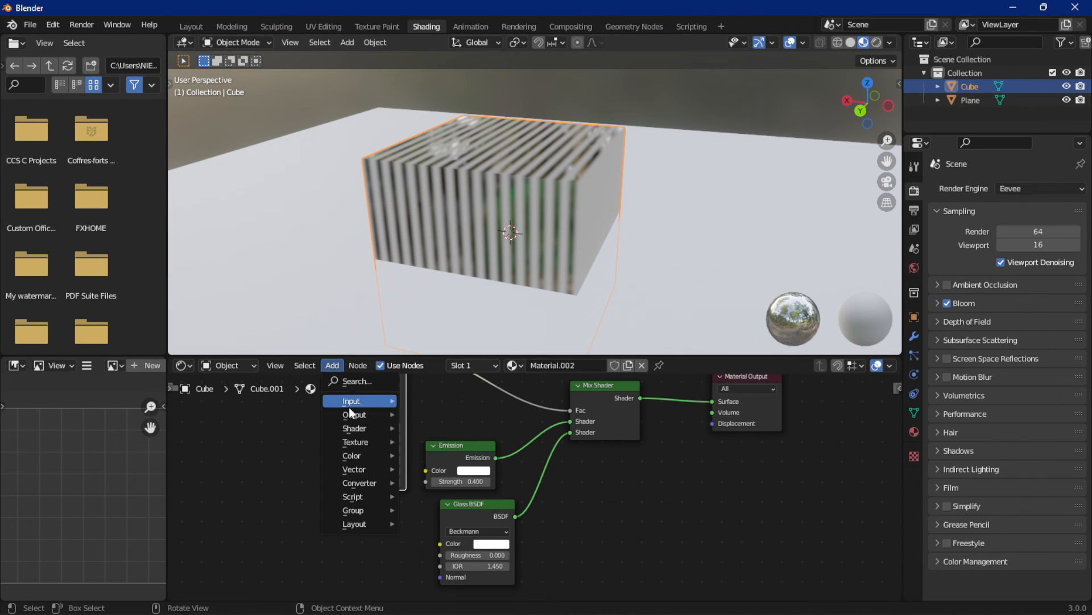
mouse_move(356, 440)
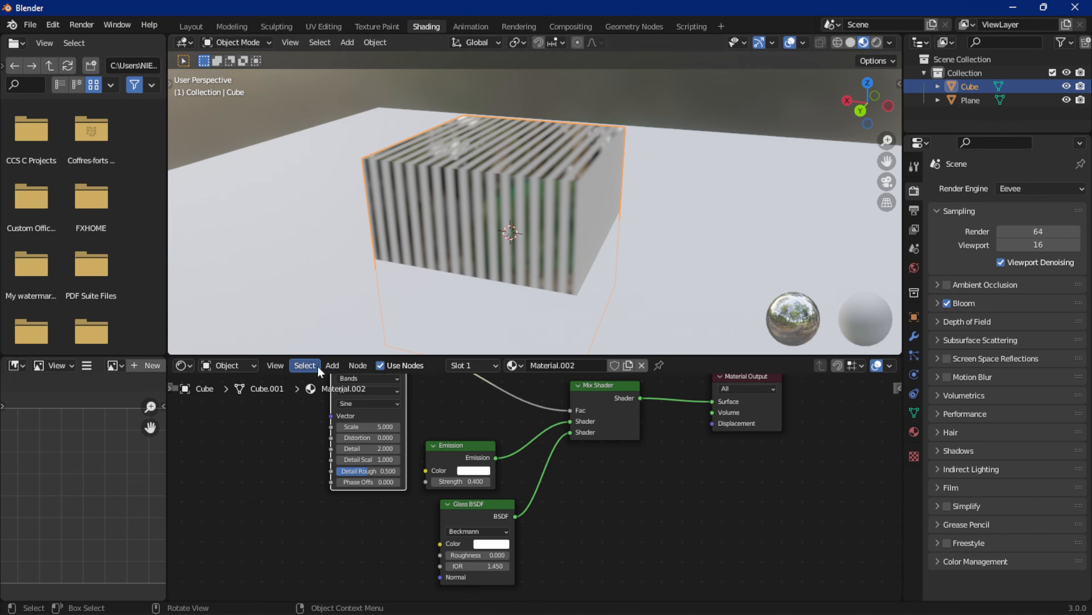
click(336, 365)
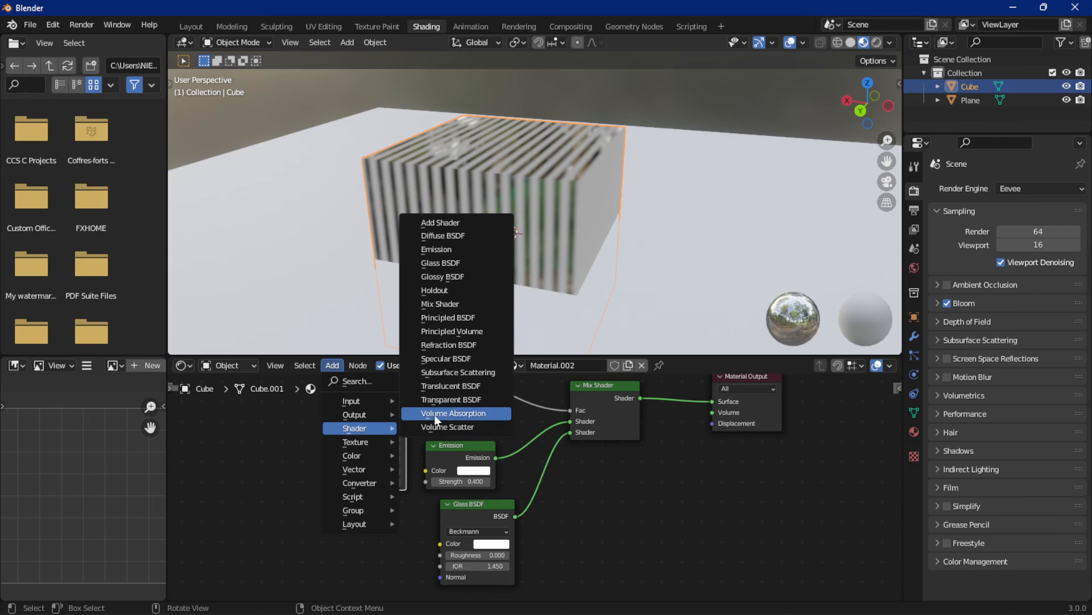